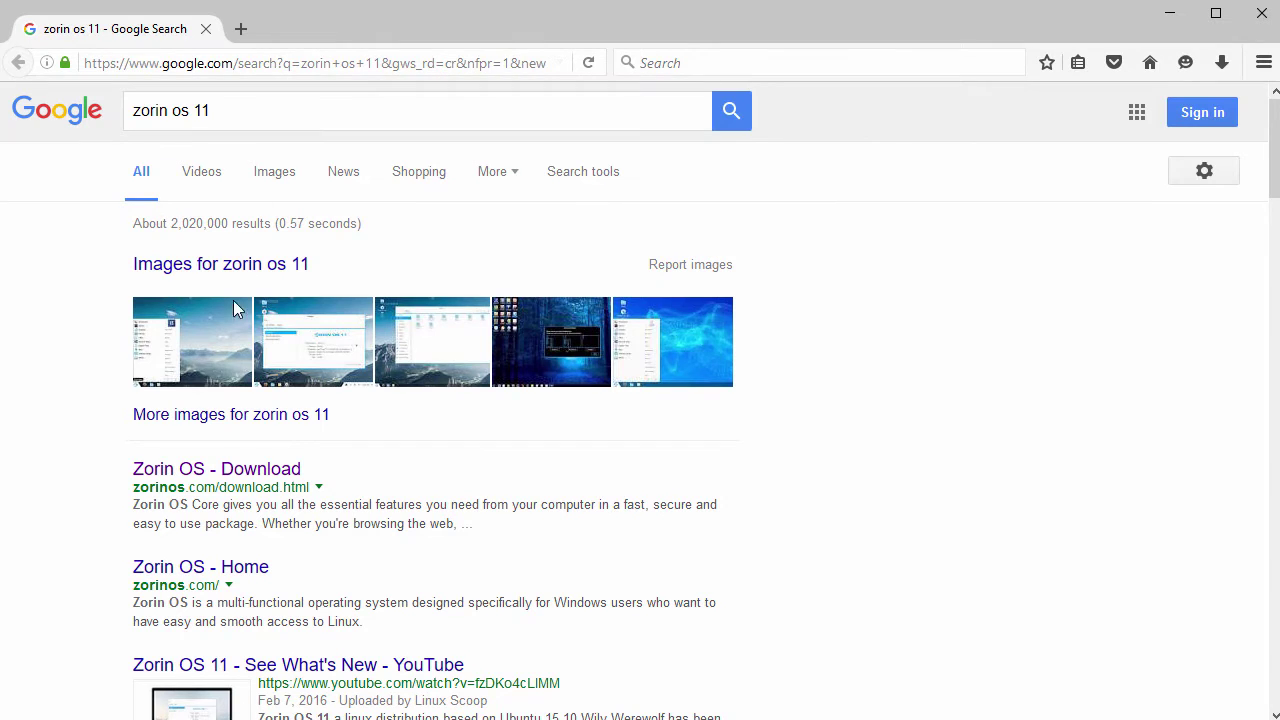
Step: Look over the Zorin OS download page in a new tab, then close it
left_click(208, 476)
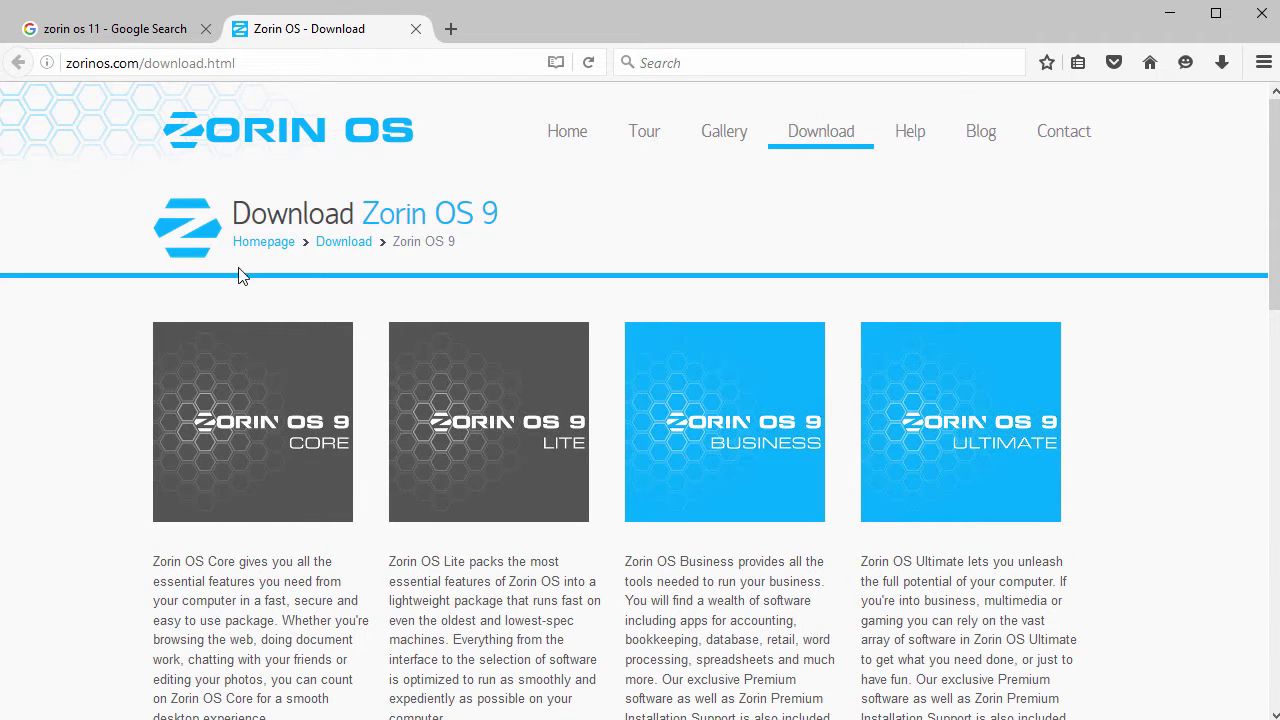
left_click_drag(238, 214, 537, 222)
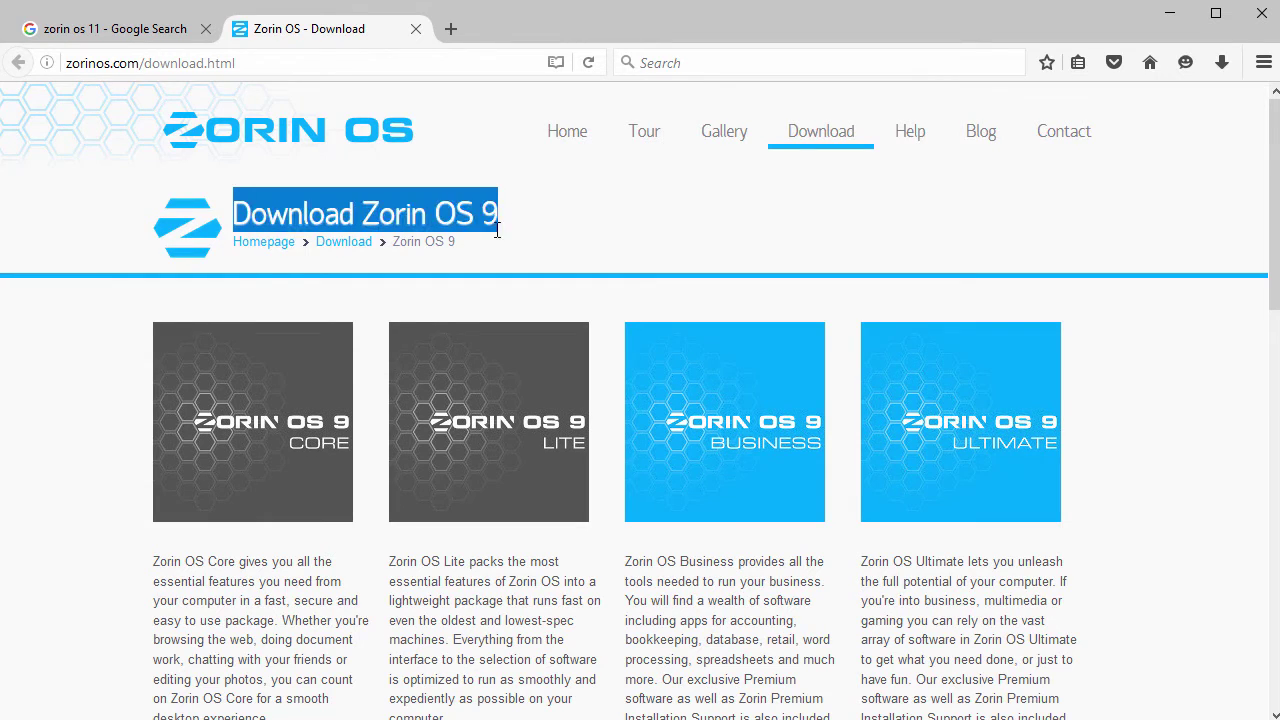
scroll(514, 276, "down", 10)
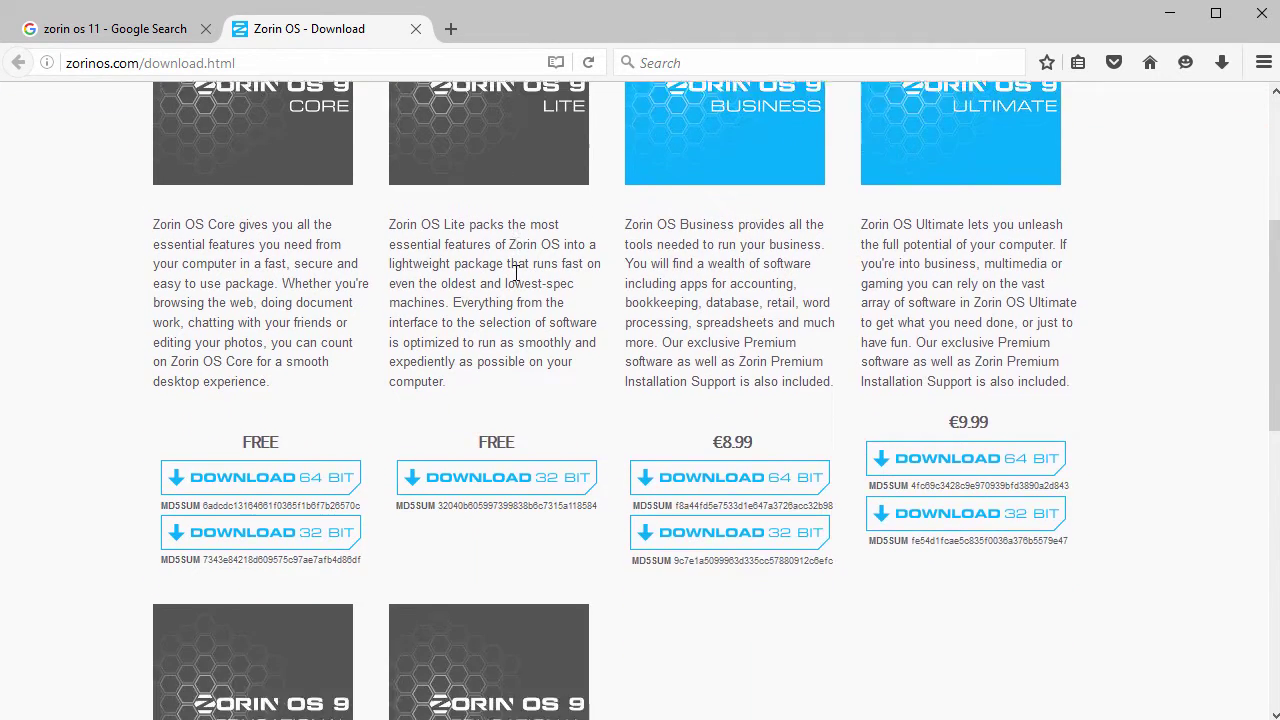
scroll(518, 287, "up", 10)
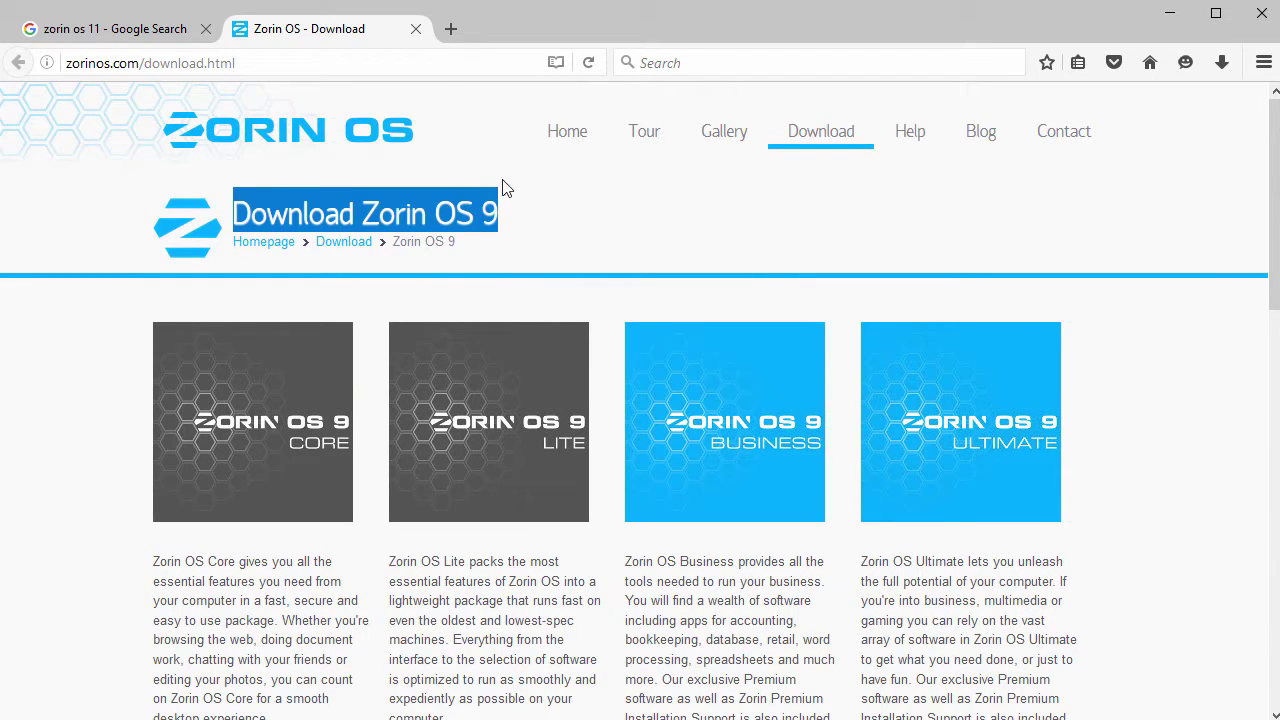
left_click(416, 29)
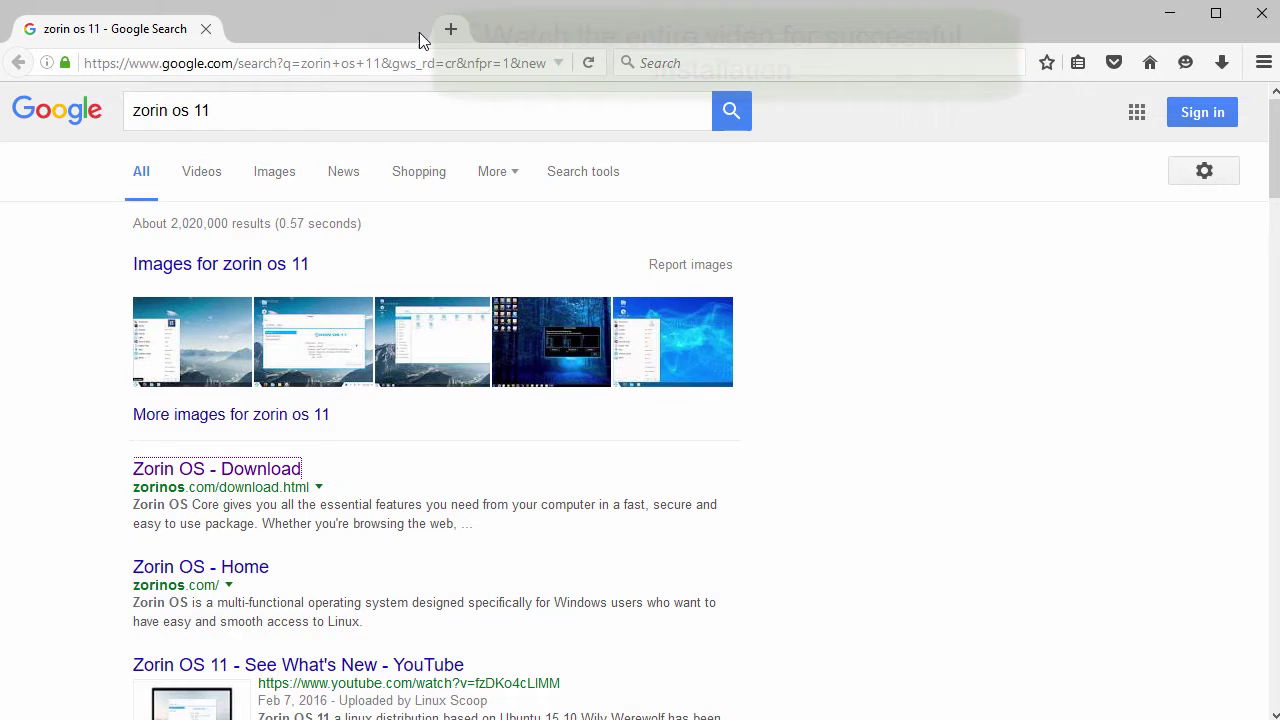
Step: Search for just 'zorin os' and open the DistroWatch Zorin OS page in a new tab
left_click(198, 113)
double_click(297, 109)
key("Return")
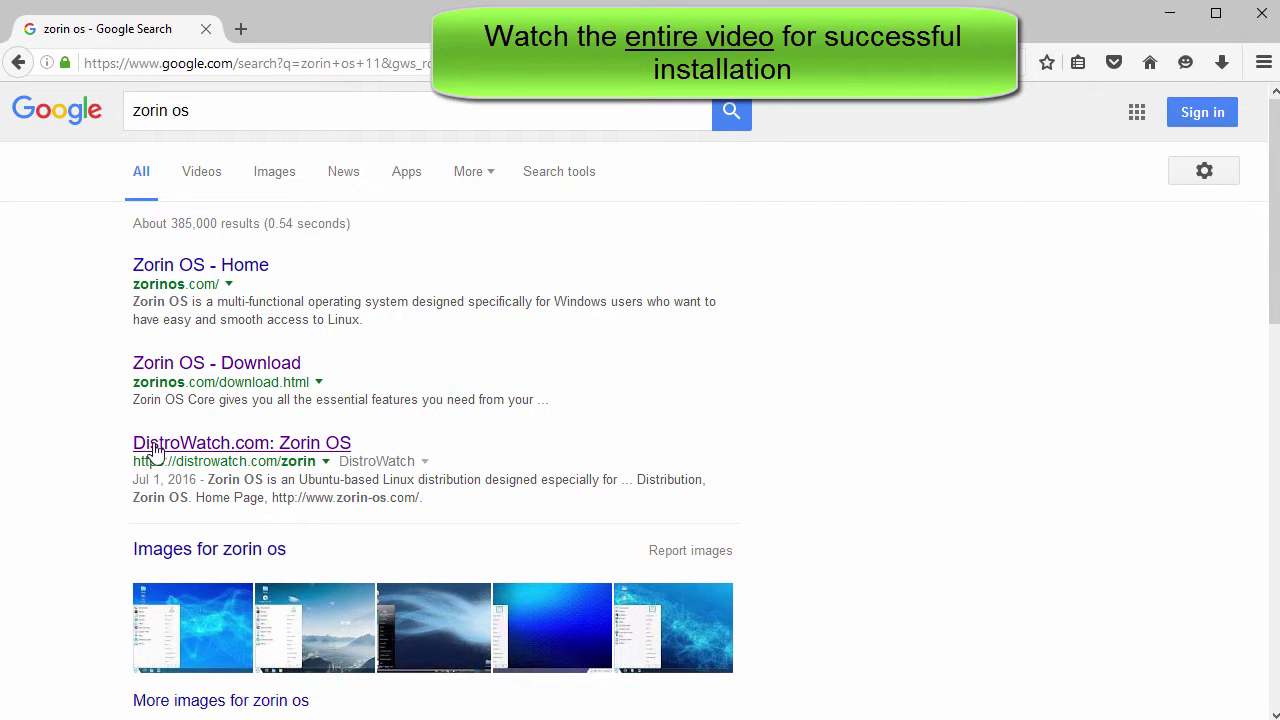
left_click(265, 445)
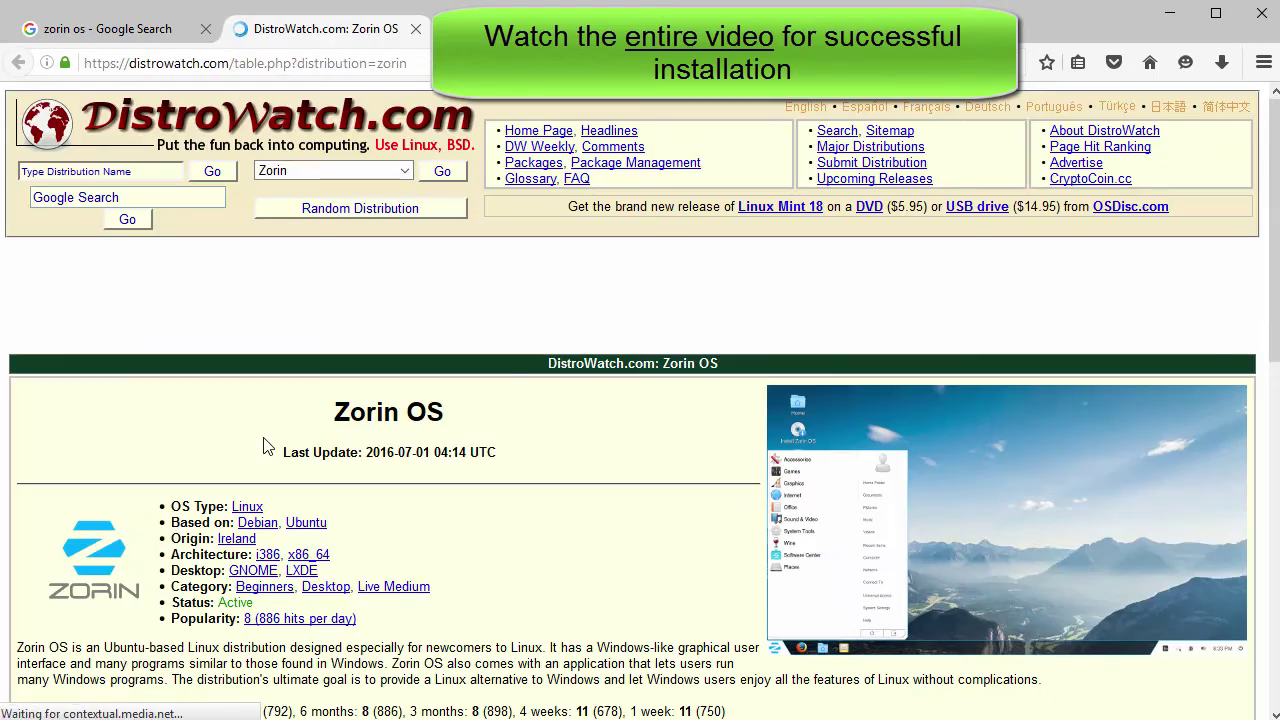
scroll(262, 445, "down", 6)
scroll(262, 445, "down", 5)
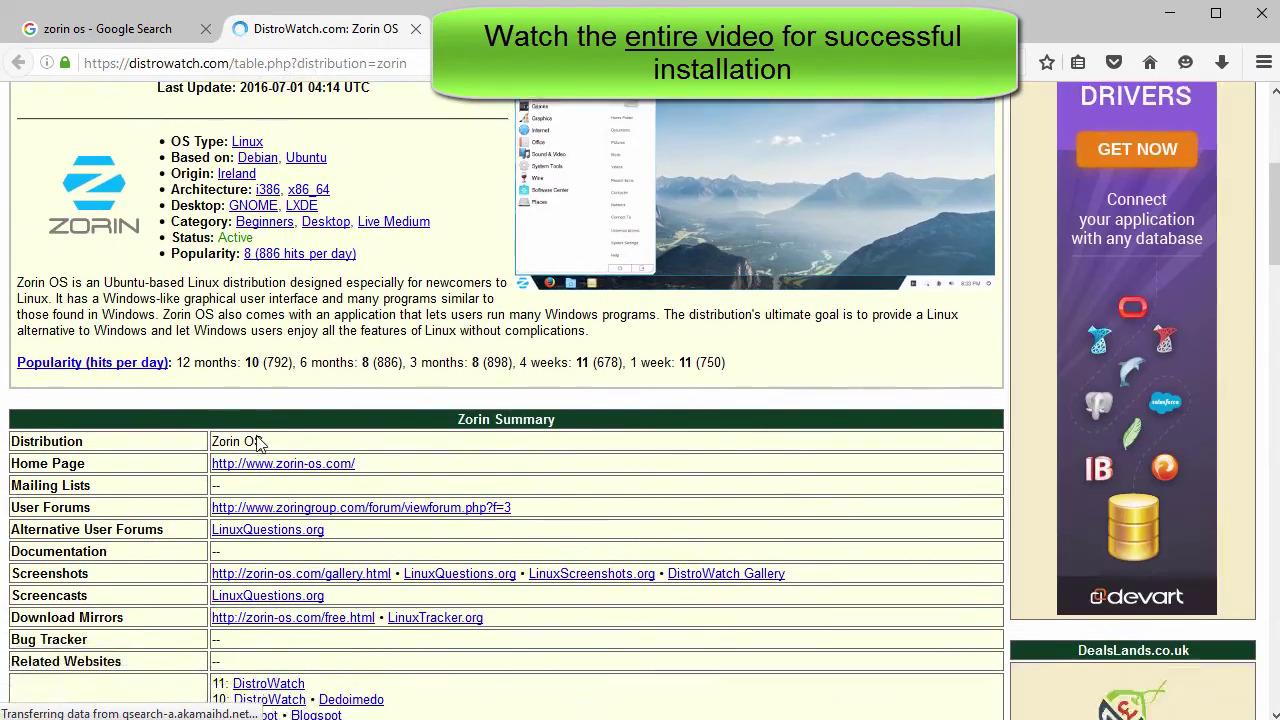
scroll(255, 445, "down", 2)
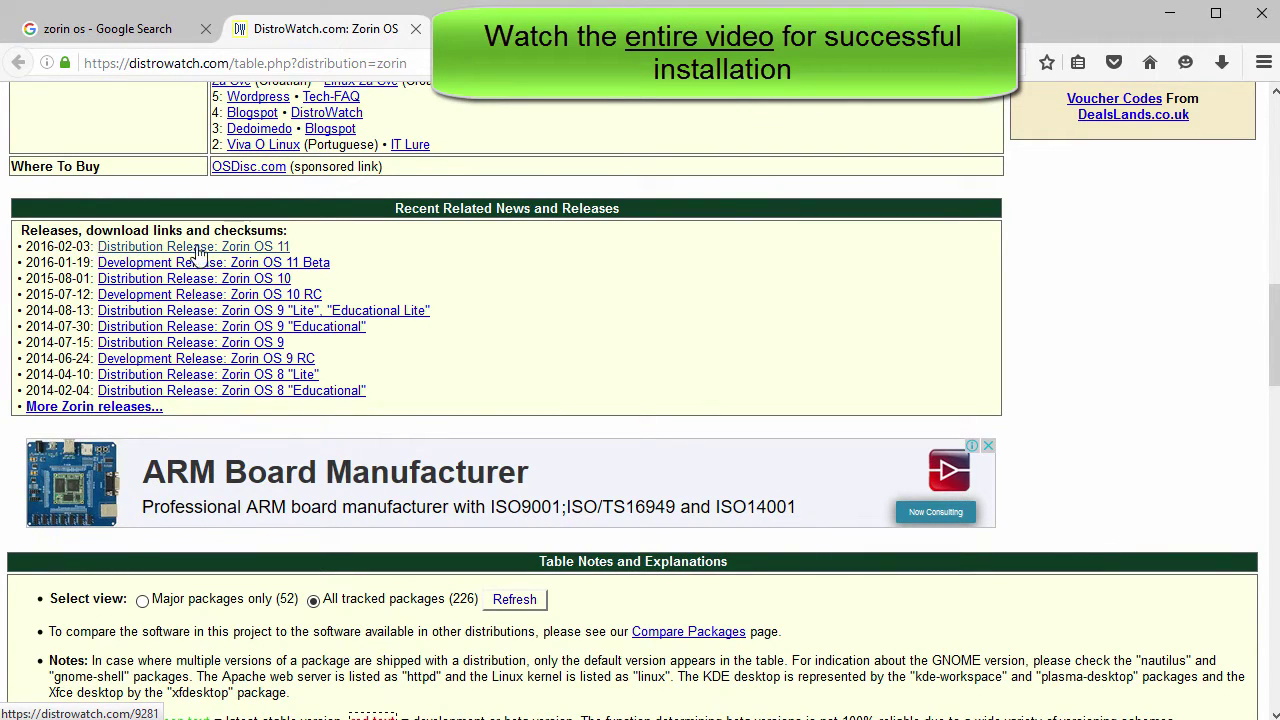
Step: Open the Zorin OS 11 release news and download zorin-os-11-core-64.iso
left_click(256, 248)
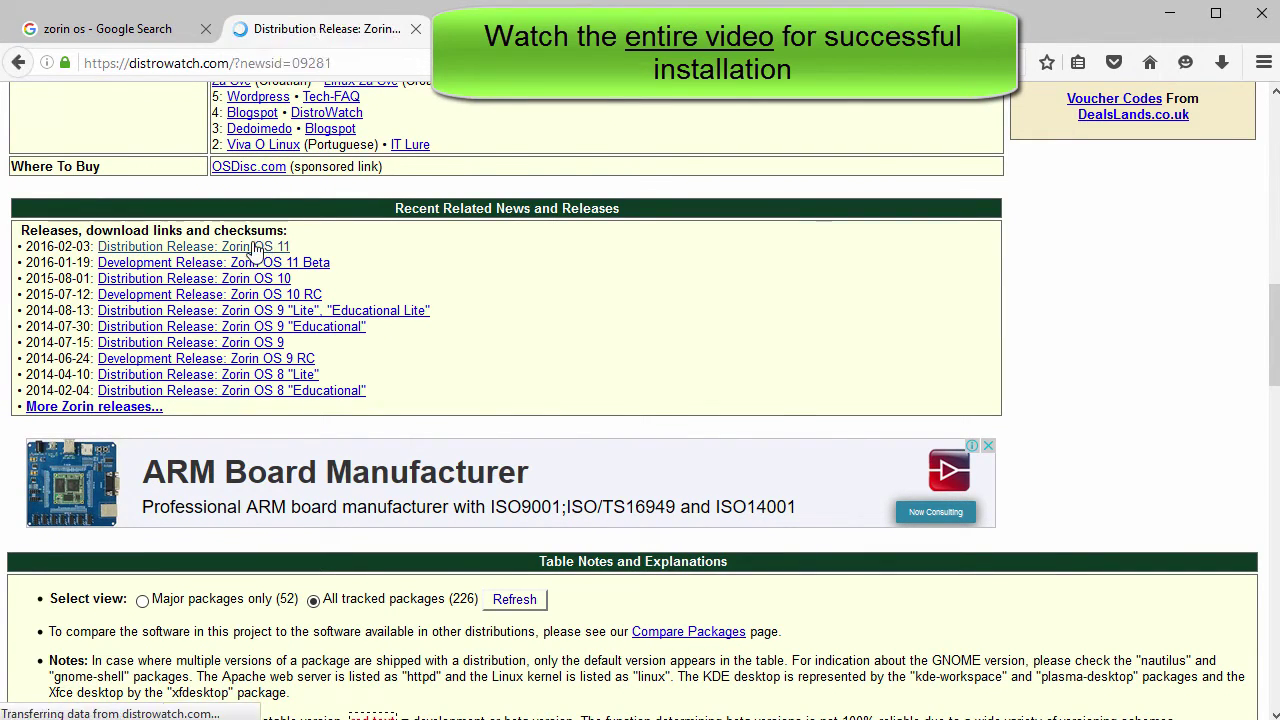
scroll(563, 399, "down", 1)
scroll(563, 399, "down", 2)
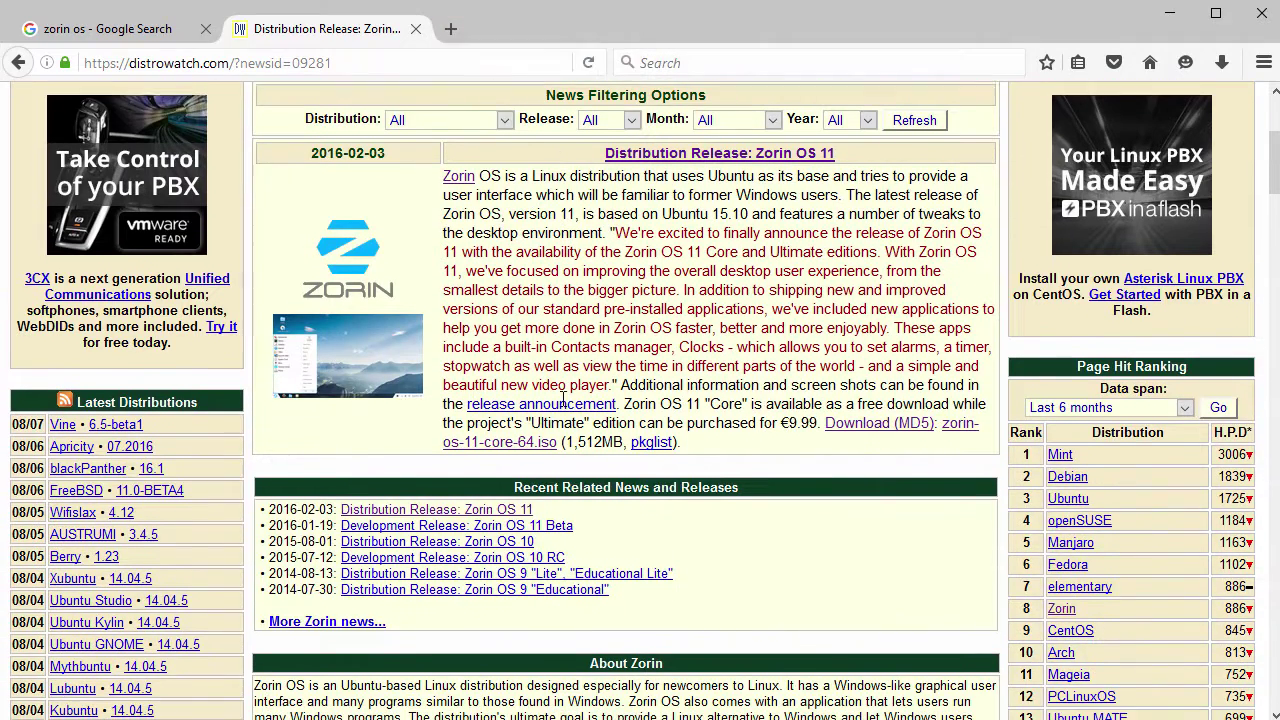
left_click(503, 447)
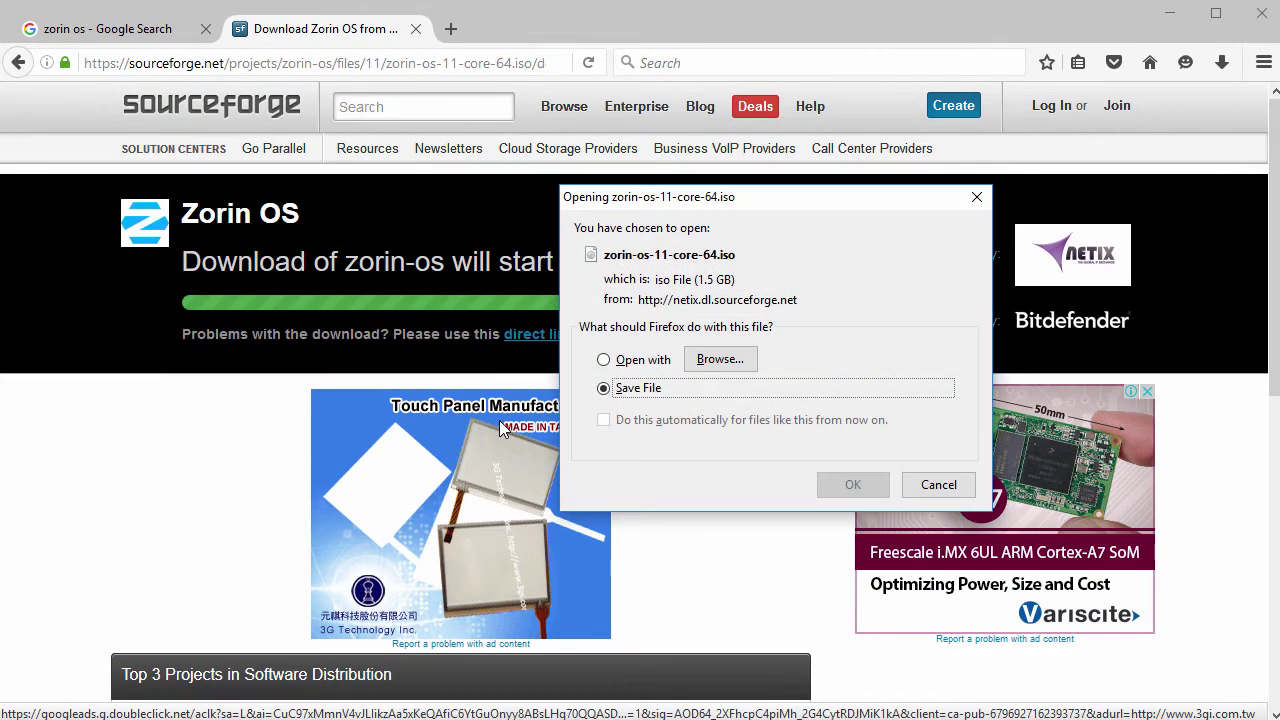
Step: Try saving the iso to Downloads, keep the existing copy instead of replacing it, and cancel
left_click(851, 485)
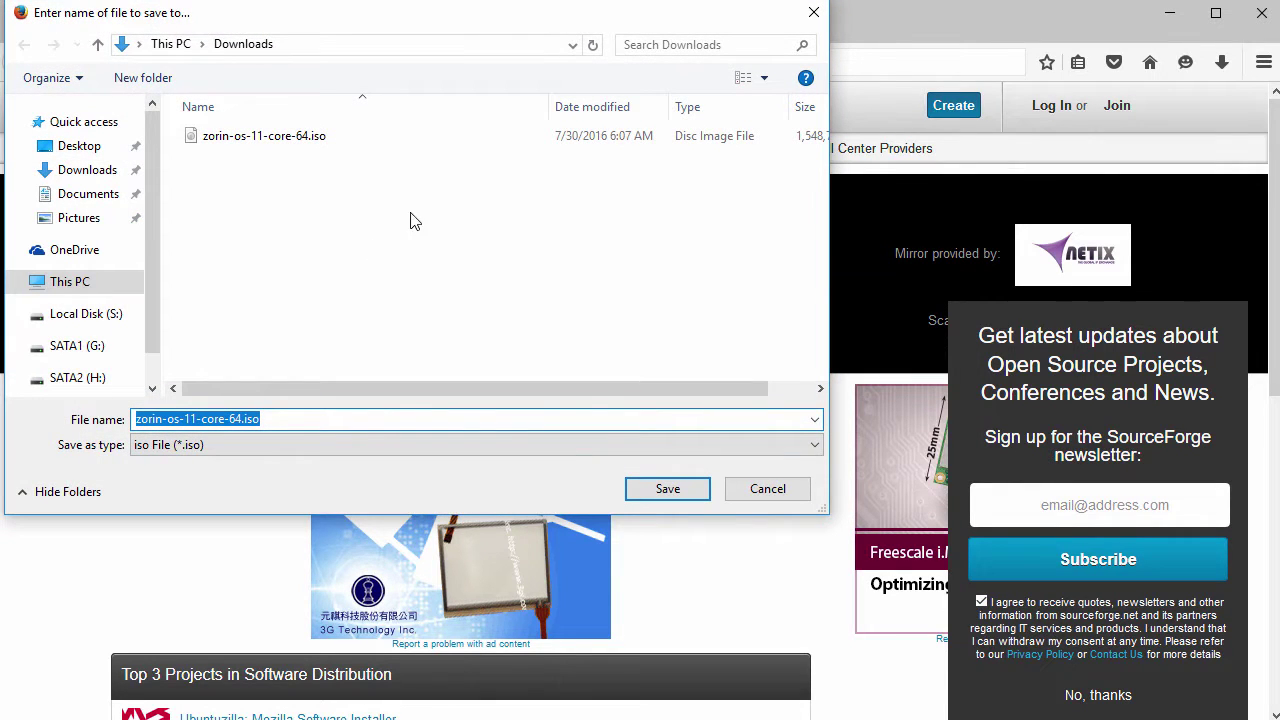
left_click(670, 489)
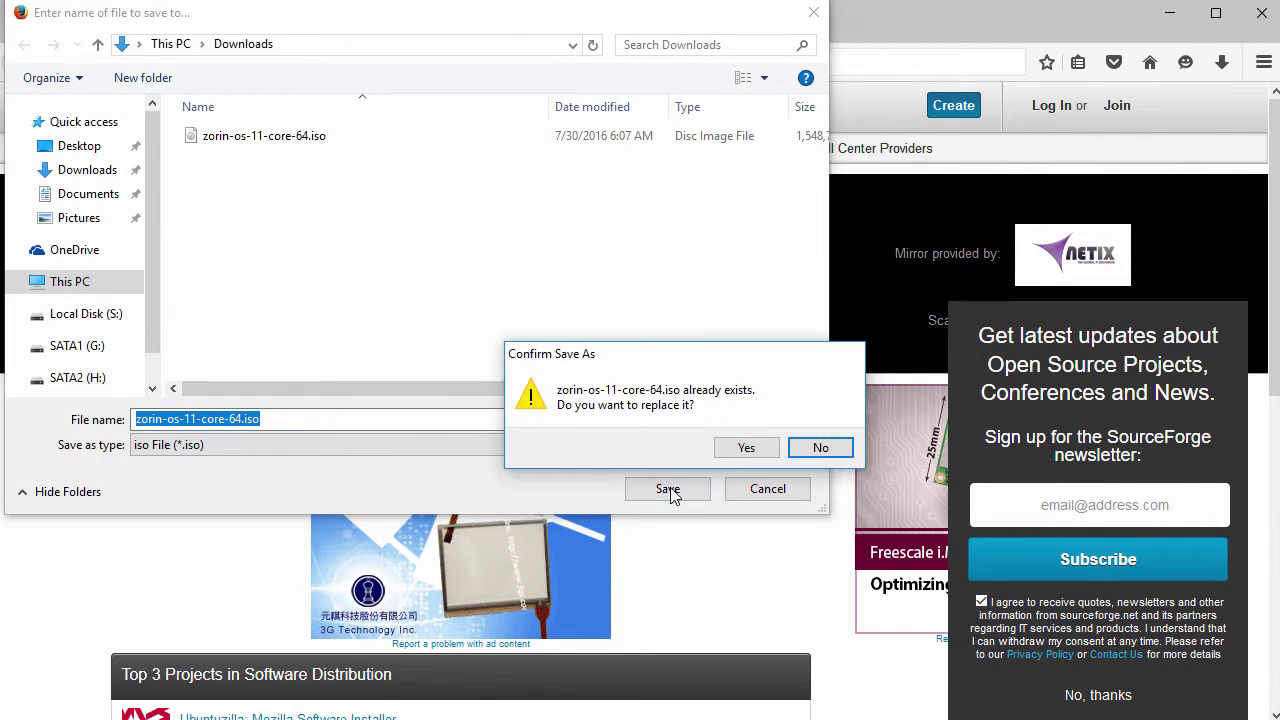
left_click(816, 447)
left_click(768, 488)
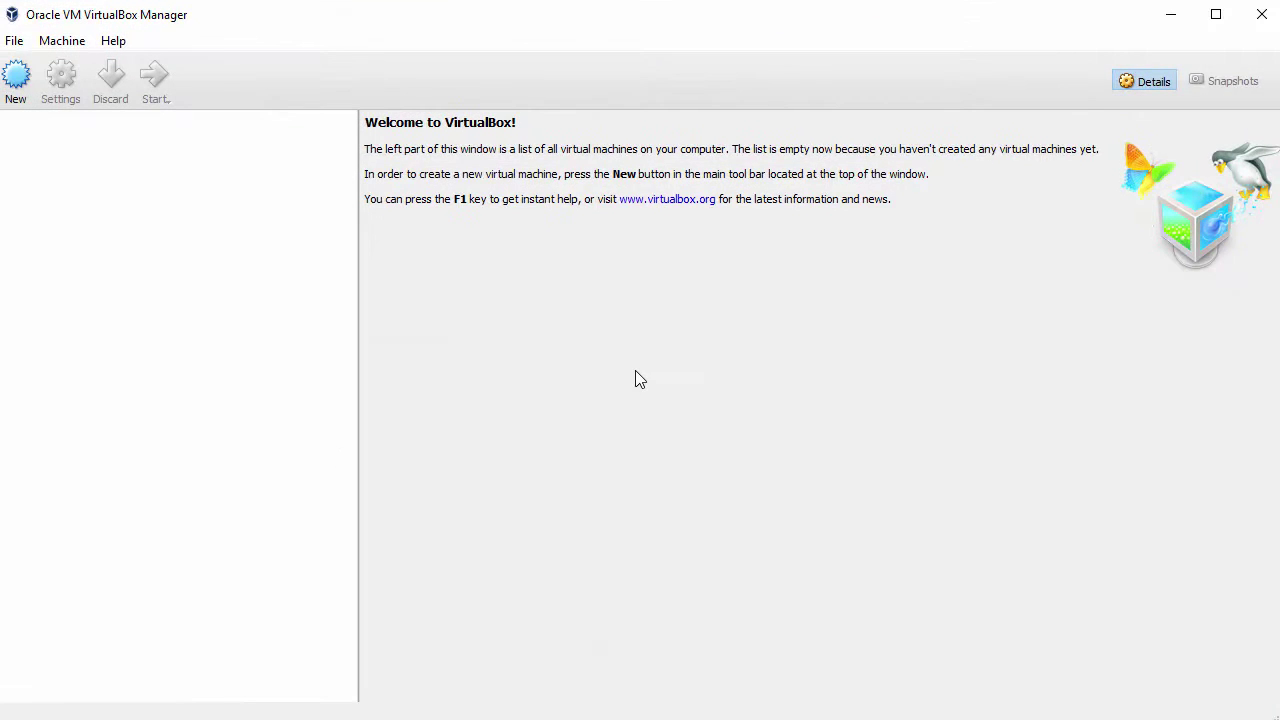
Step: Define a new machine named ZorinOS11, version Ubuntu (64-bit), with 2048 MB memory
left_click(15, 78)
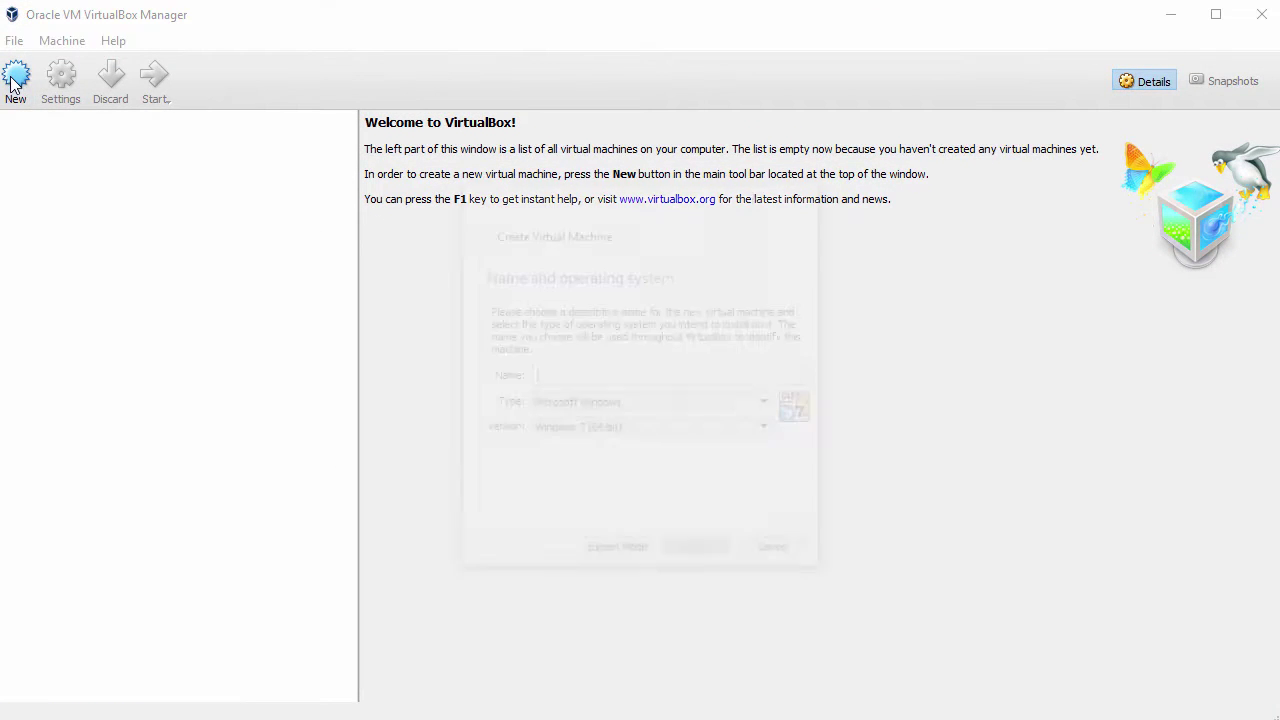
type("Zori")
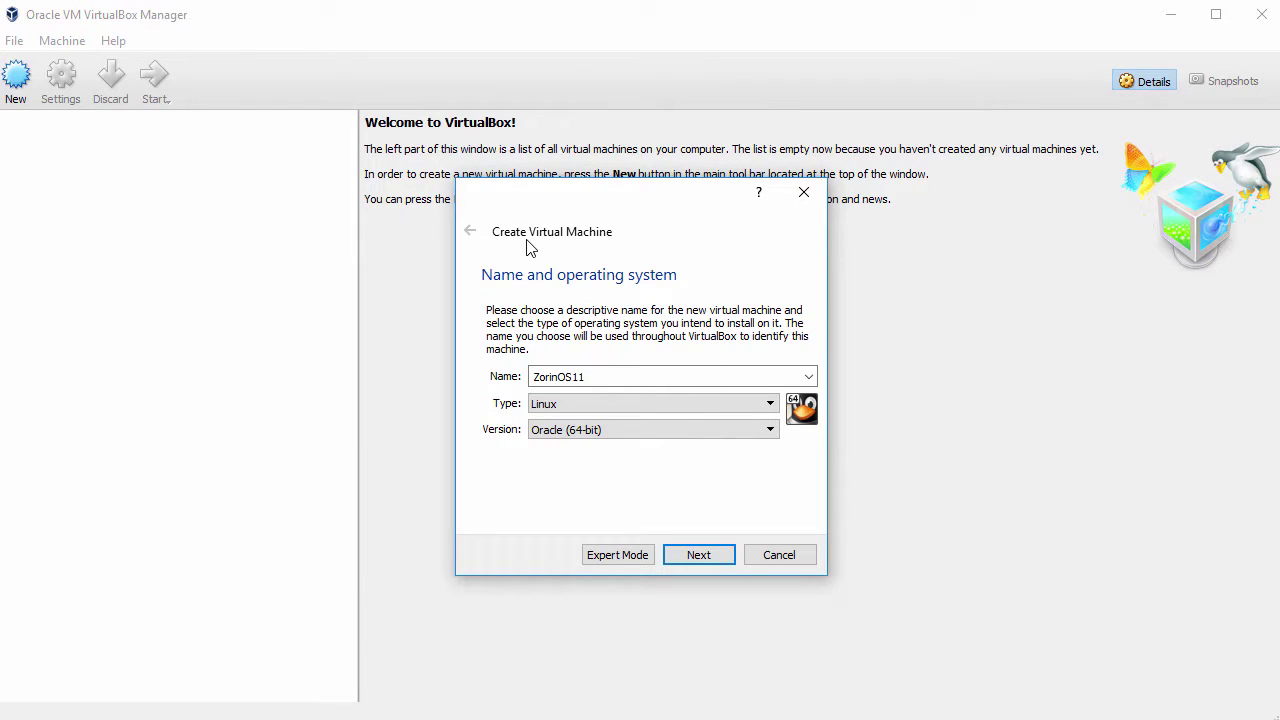
type("nOS11")
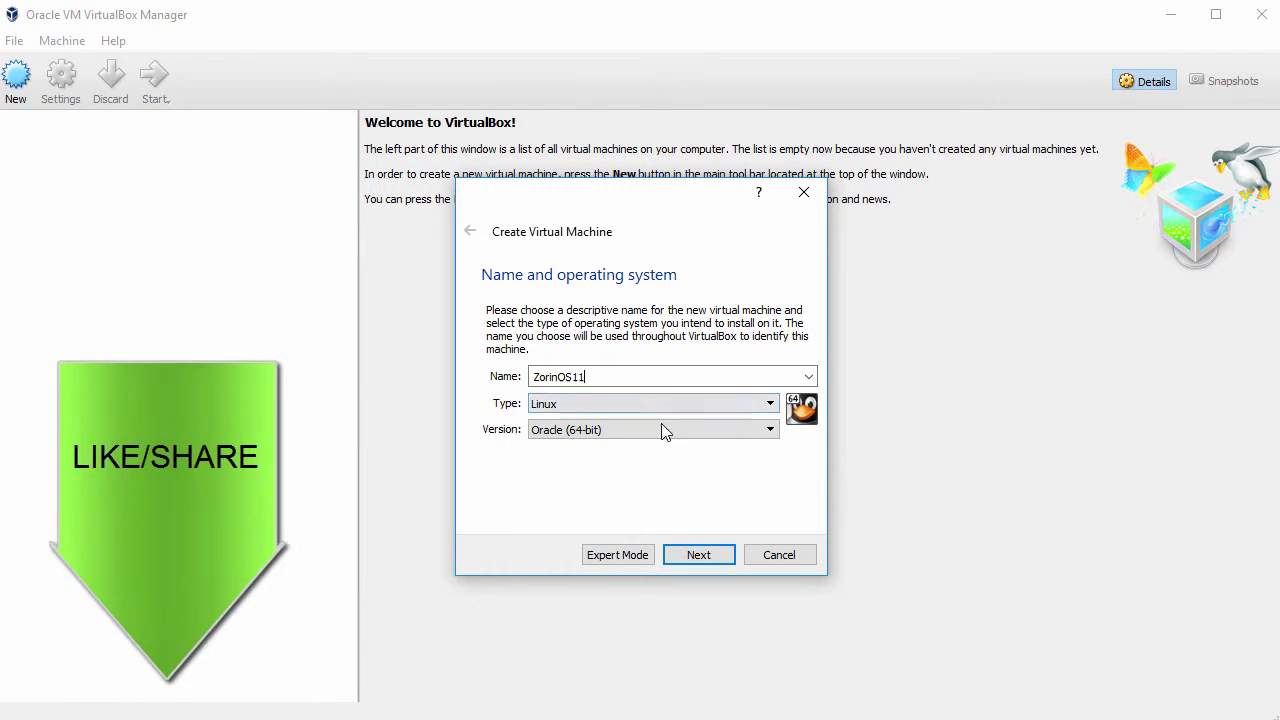
left_click(662, 429)
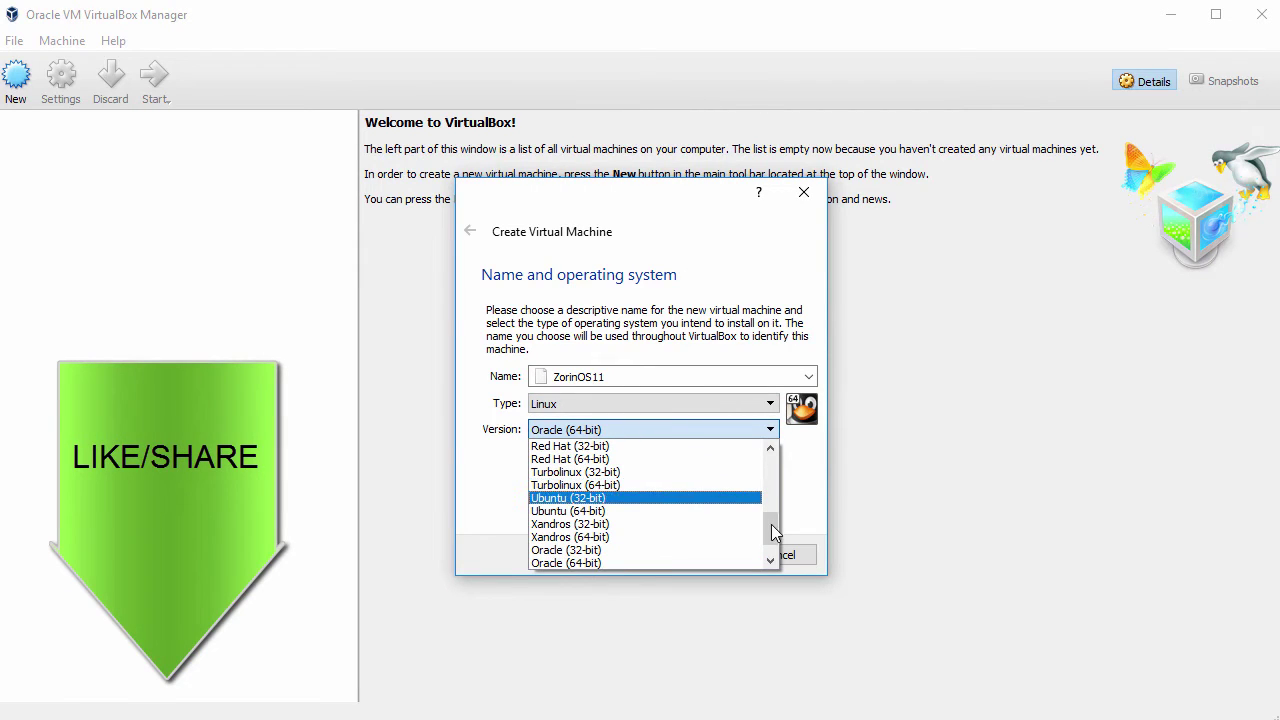
left_click_drag(771, 524, 771, 540)
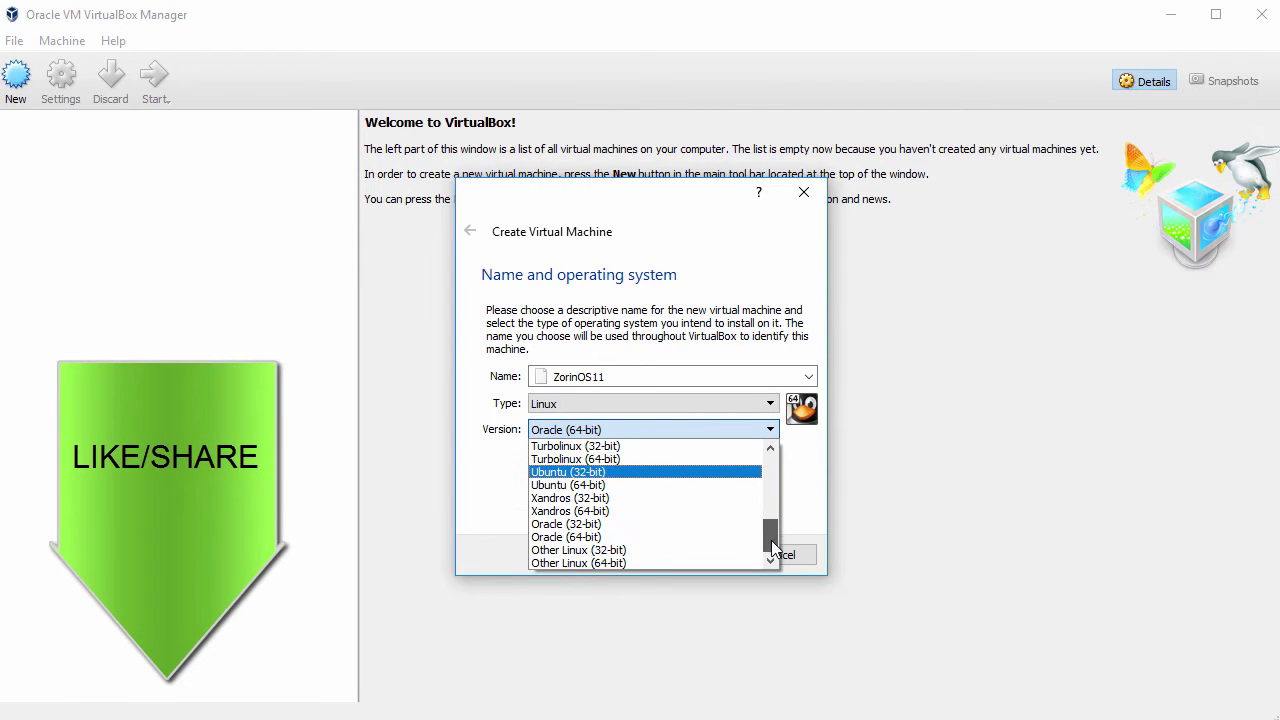
left_click(610, 487)
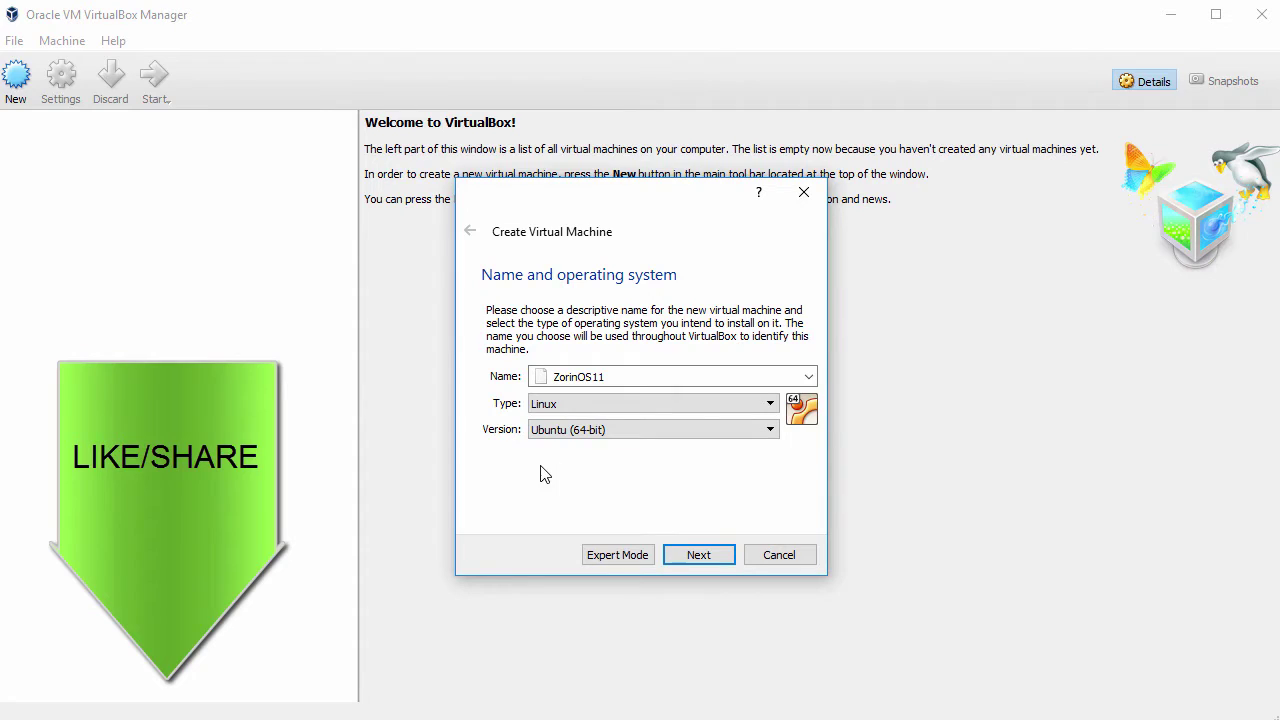
left_click(709, 561)
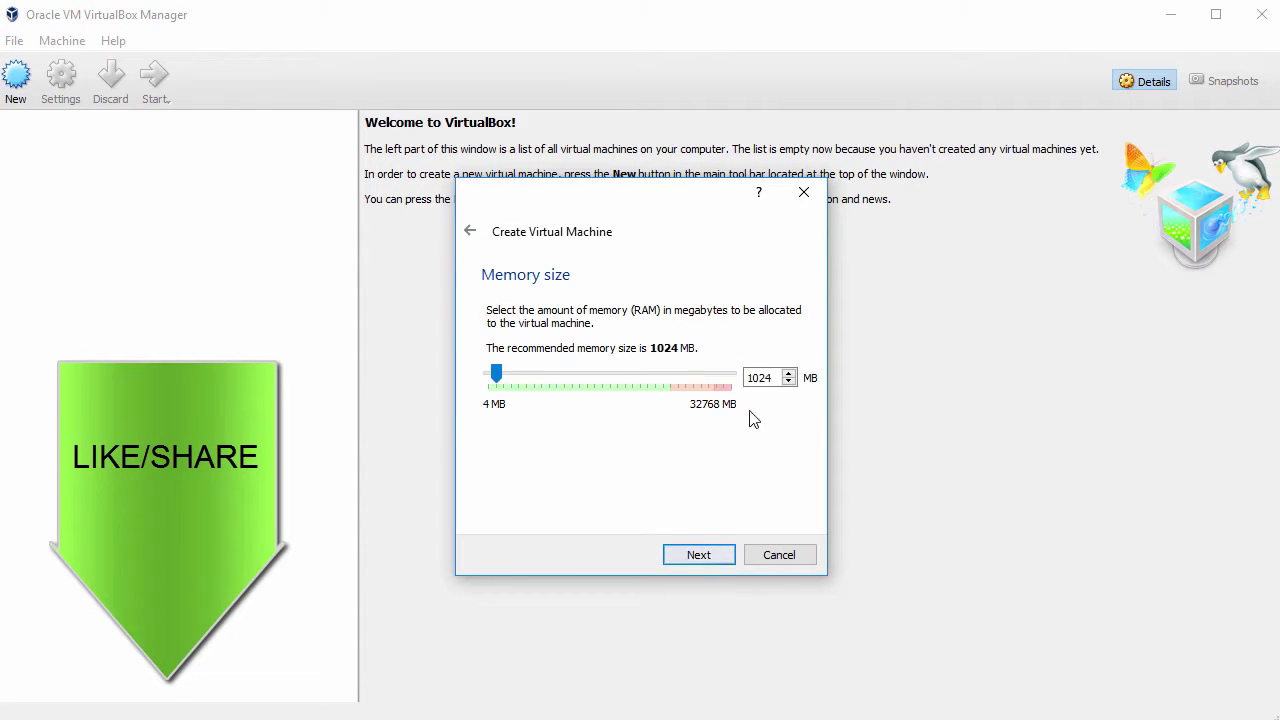
double_click(762, 378)
type("2048")
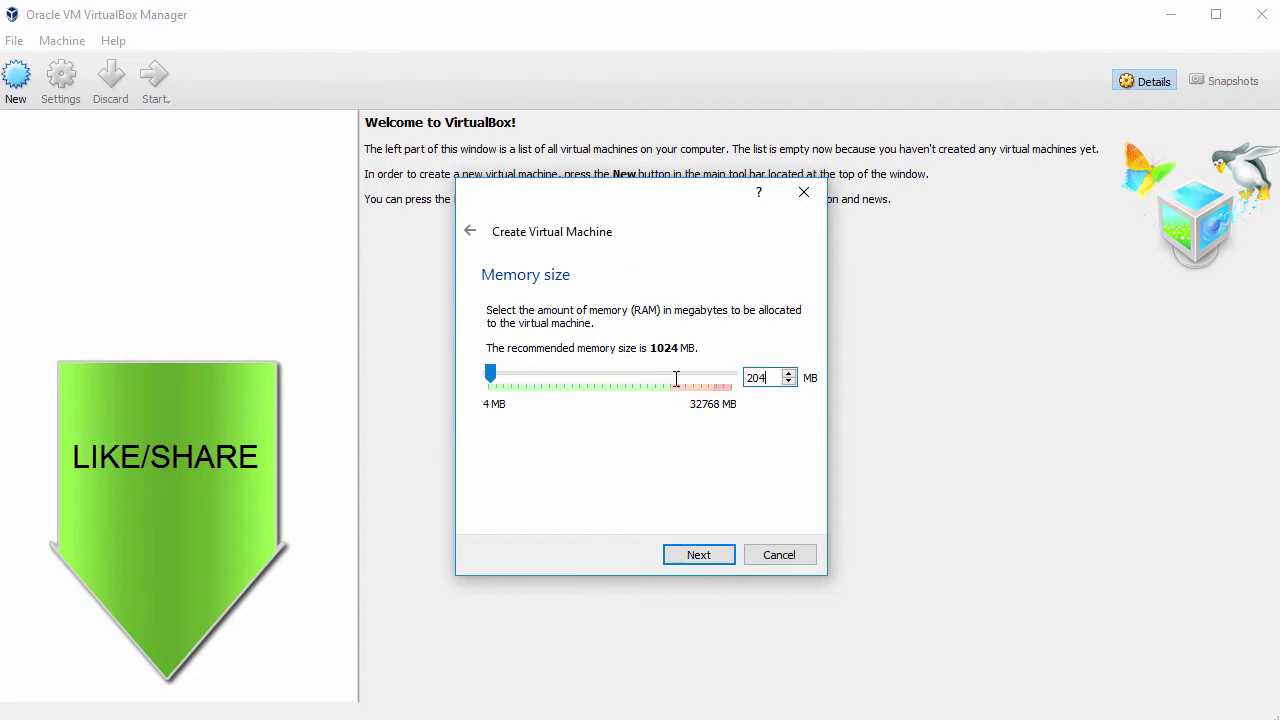
left_click(688, 558)
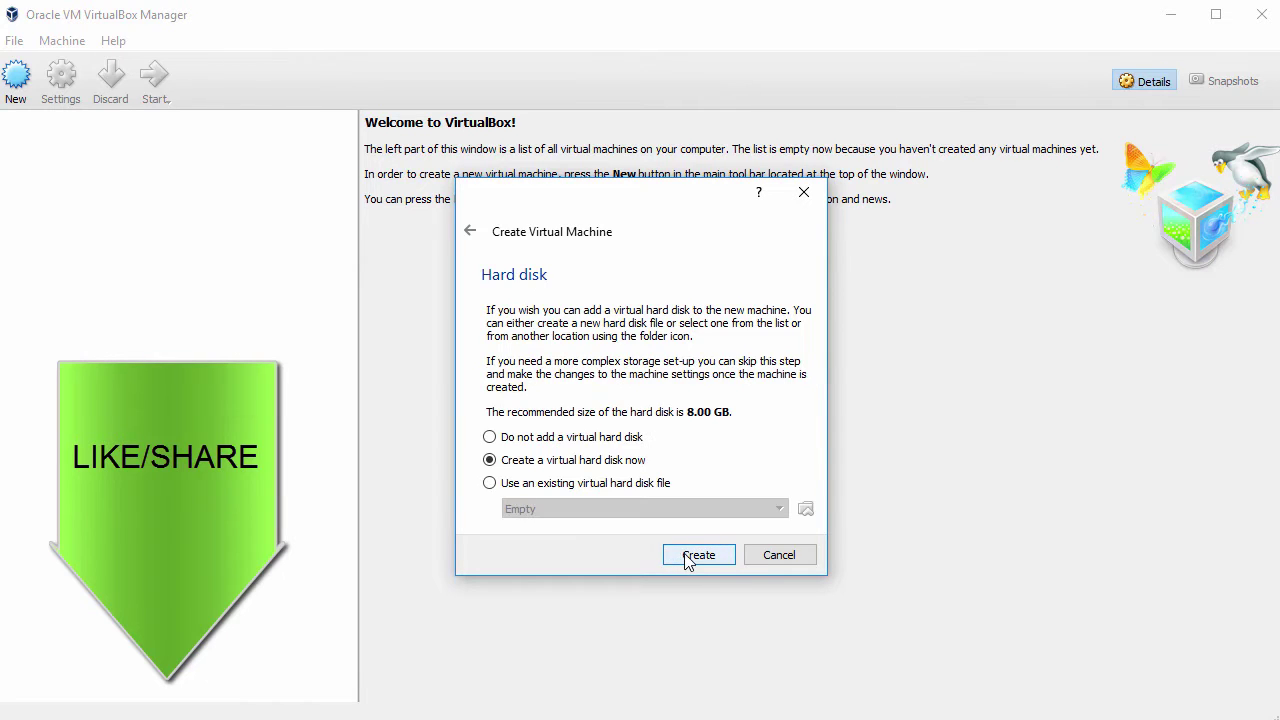
Step: Give it a new 70.19 GB VDI virtual hard disk and create the machine
left_click(695, 560)
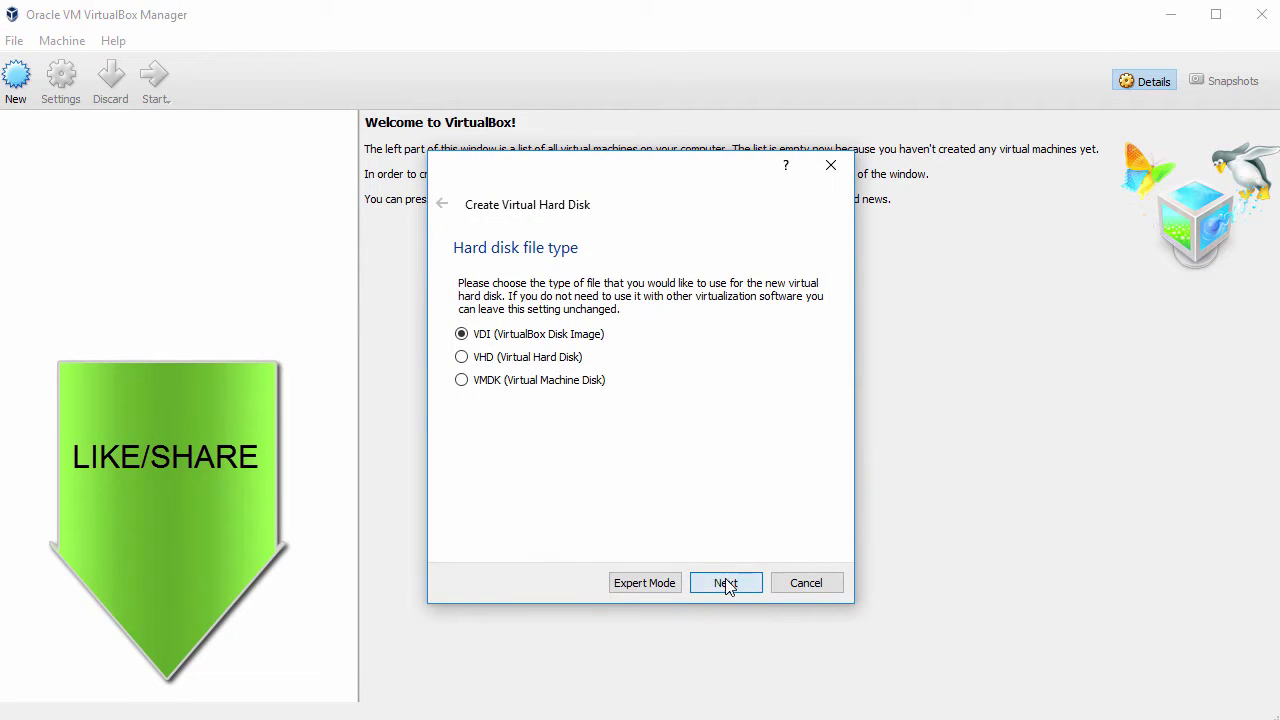
left_click(727, 585)
left_click(731, 589)
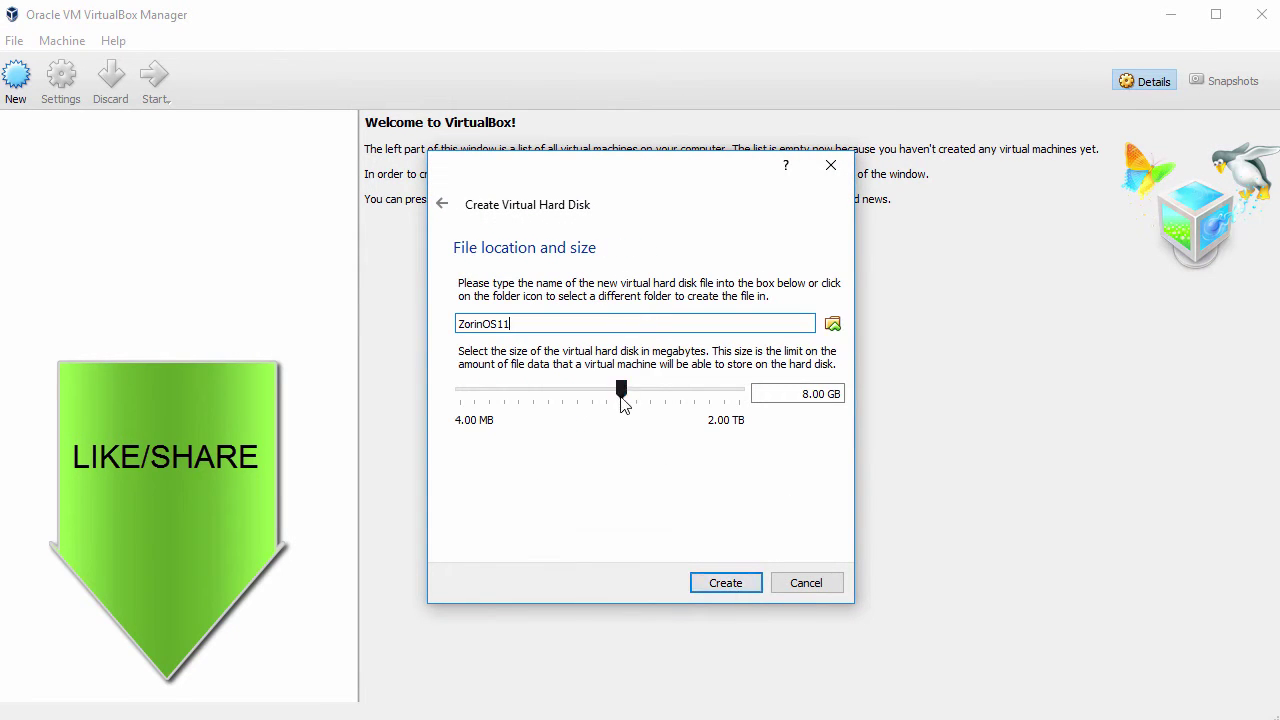
left_click_drag(623, 398, 671, 403)
left_click(726, 583)
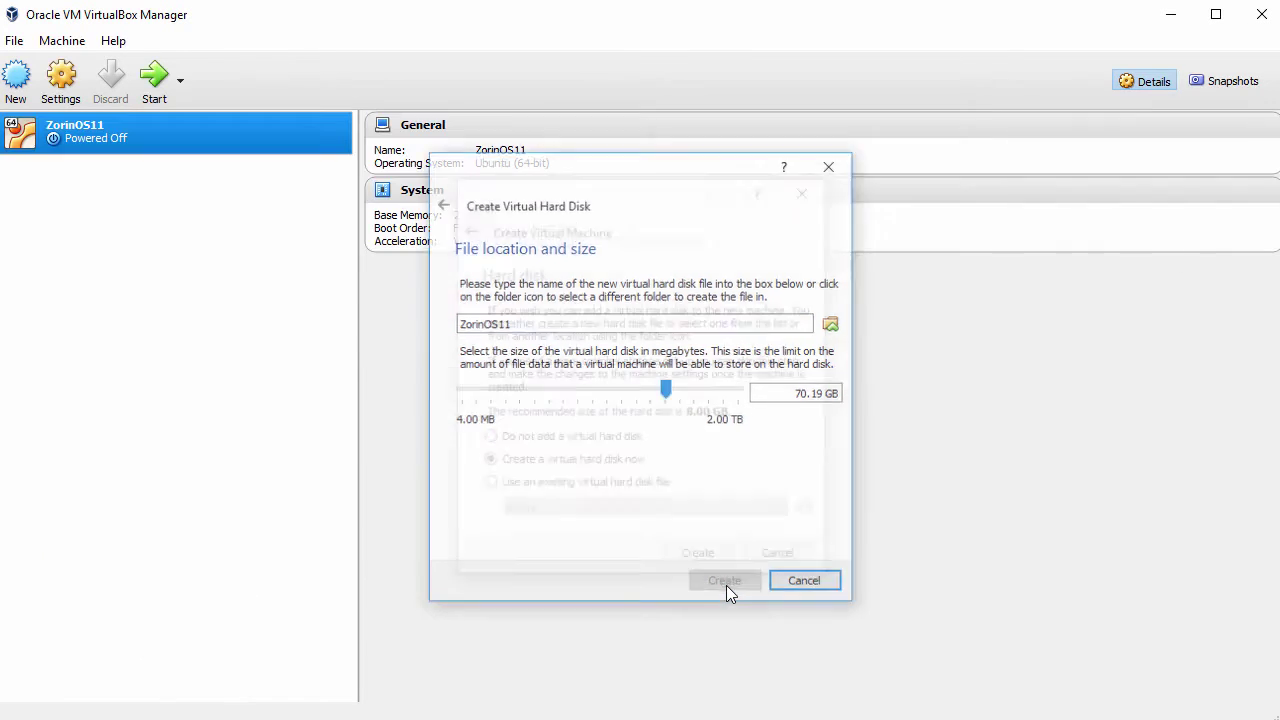
Step: In ZorinOS11's settings, make shared clipboard and drag-and-drop both Bidirectional
right_click(151, 133)
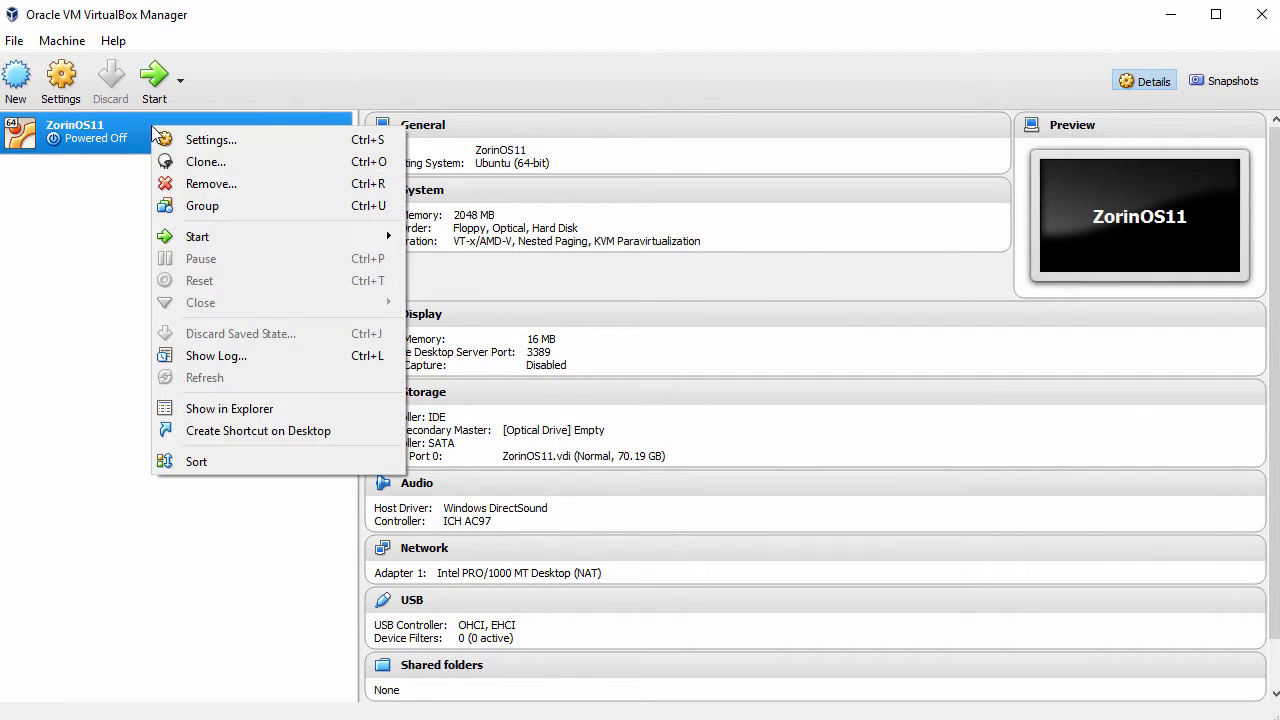
left_click(208, 143)
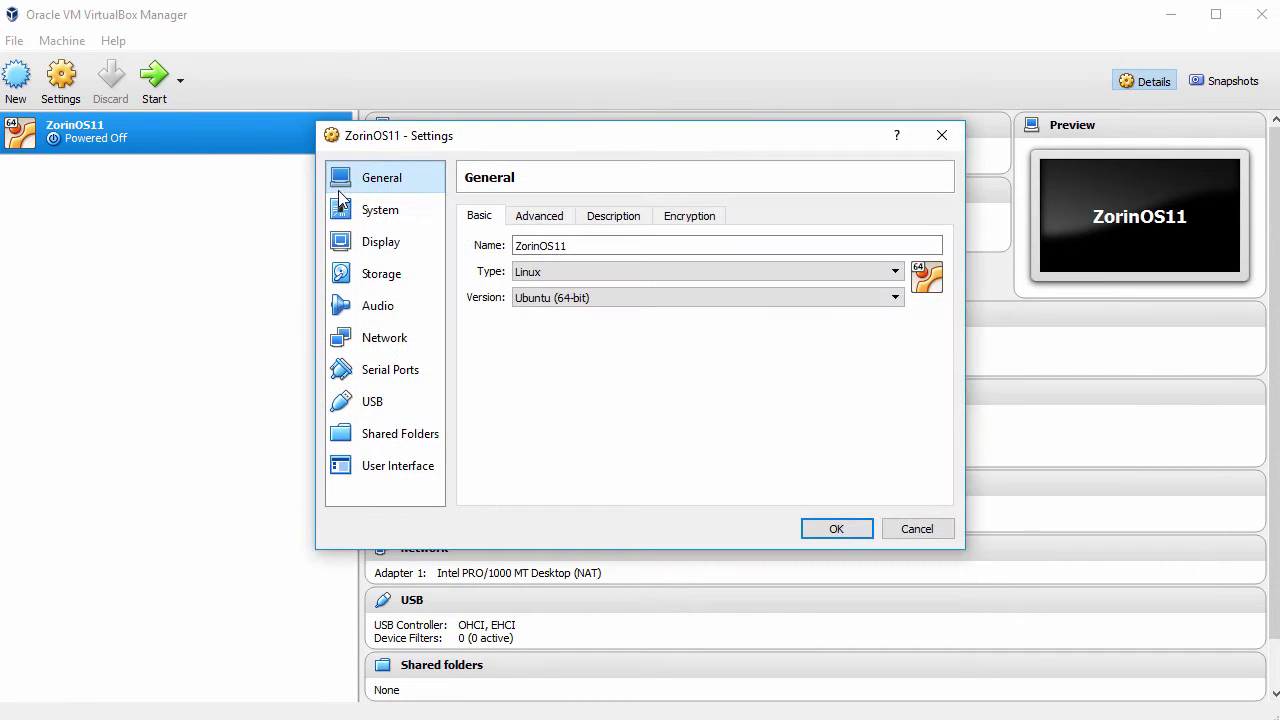
left_click(546, 221)
left_click(600, 273)
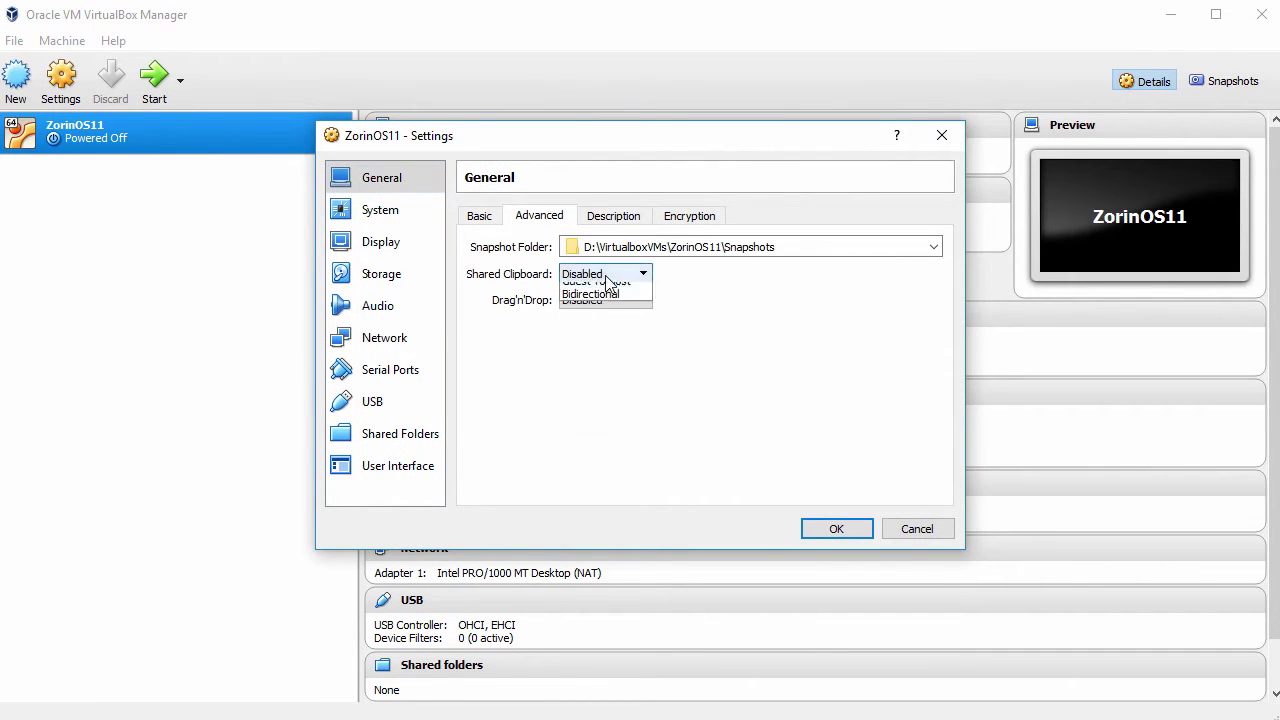
left_click(600, 330)
left_click(598, 300)
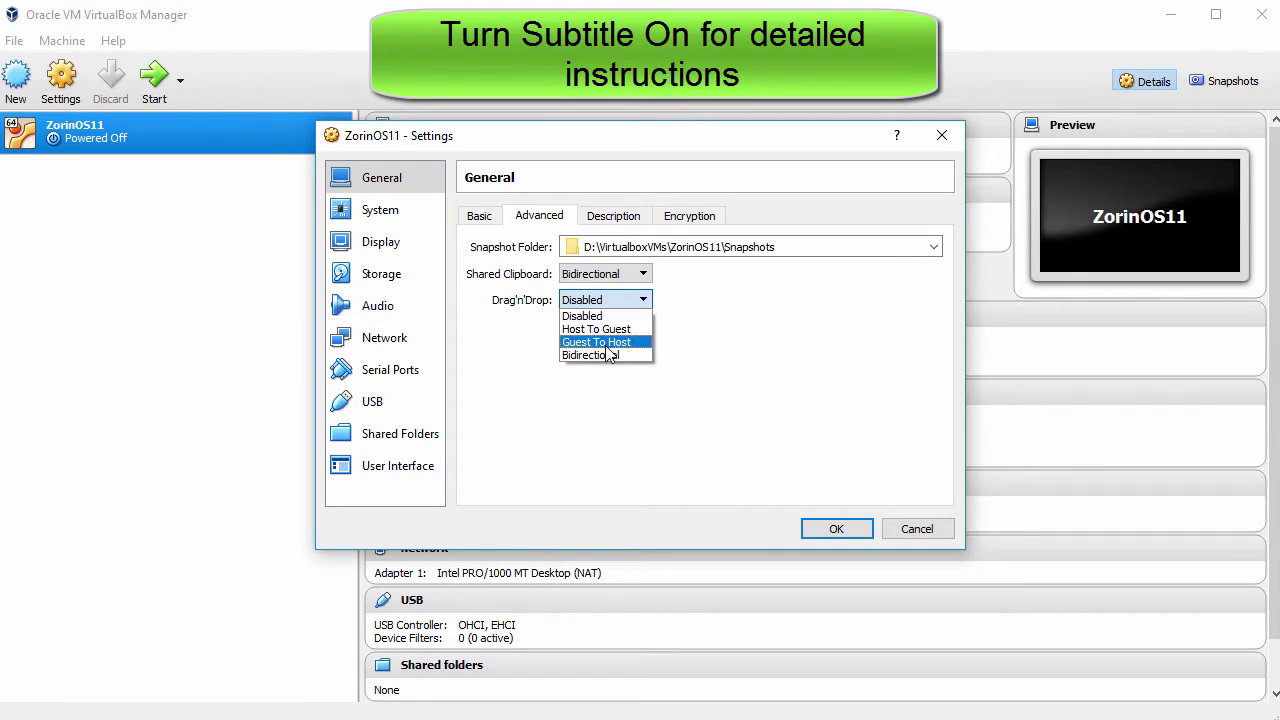
left_click(596, 355)
Step: Set the machine's processor count to 2
left_click(387, 212)
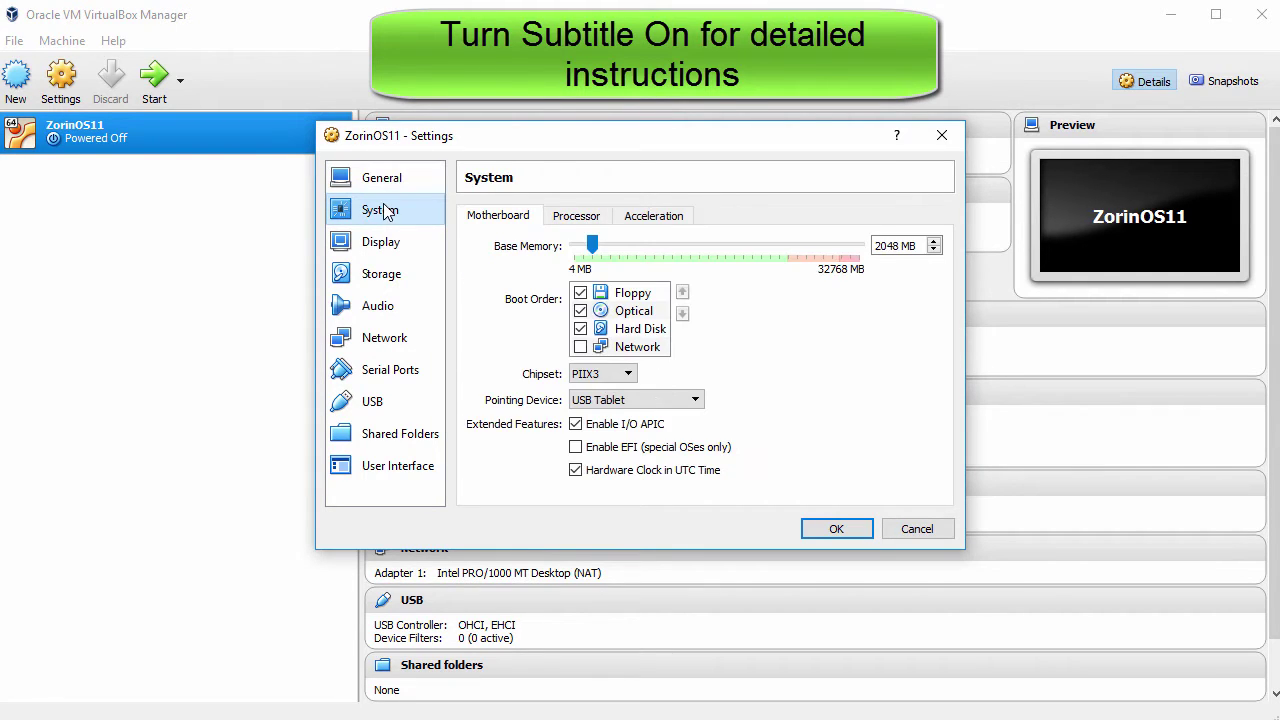
left_click(576, 220)
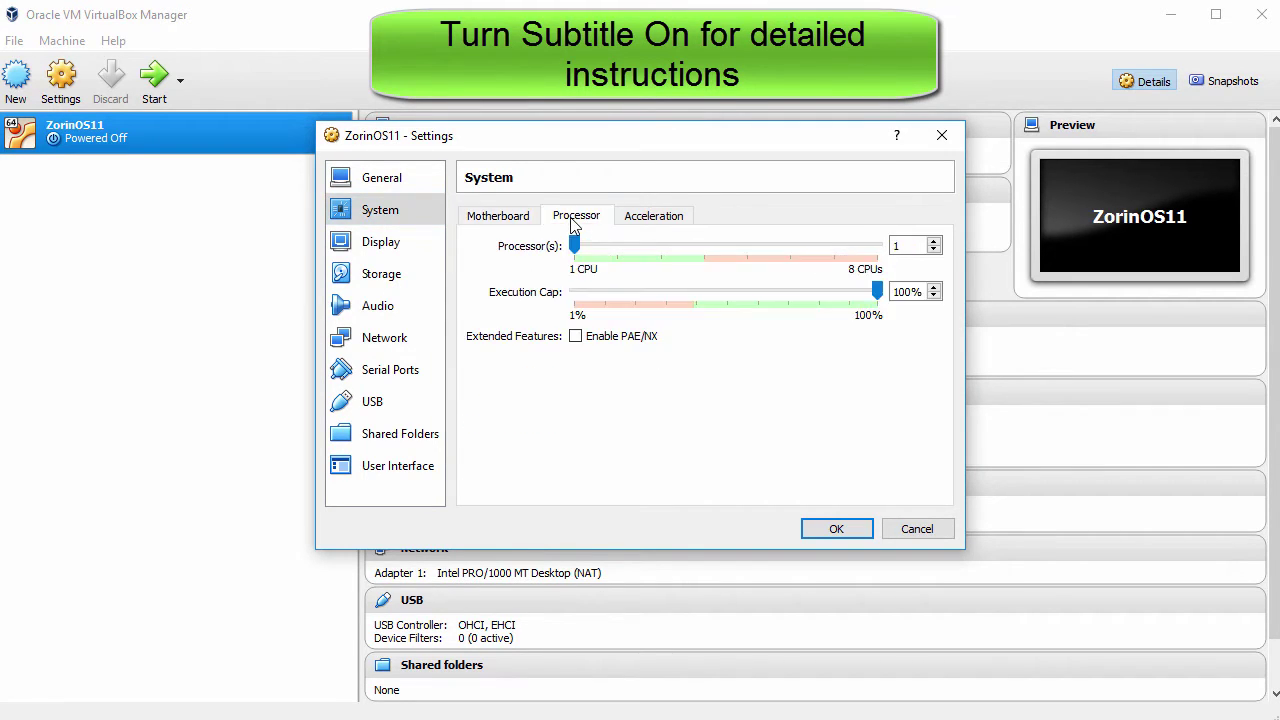
double_click(897, 246)
type("2")
left_click(404, 243)
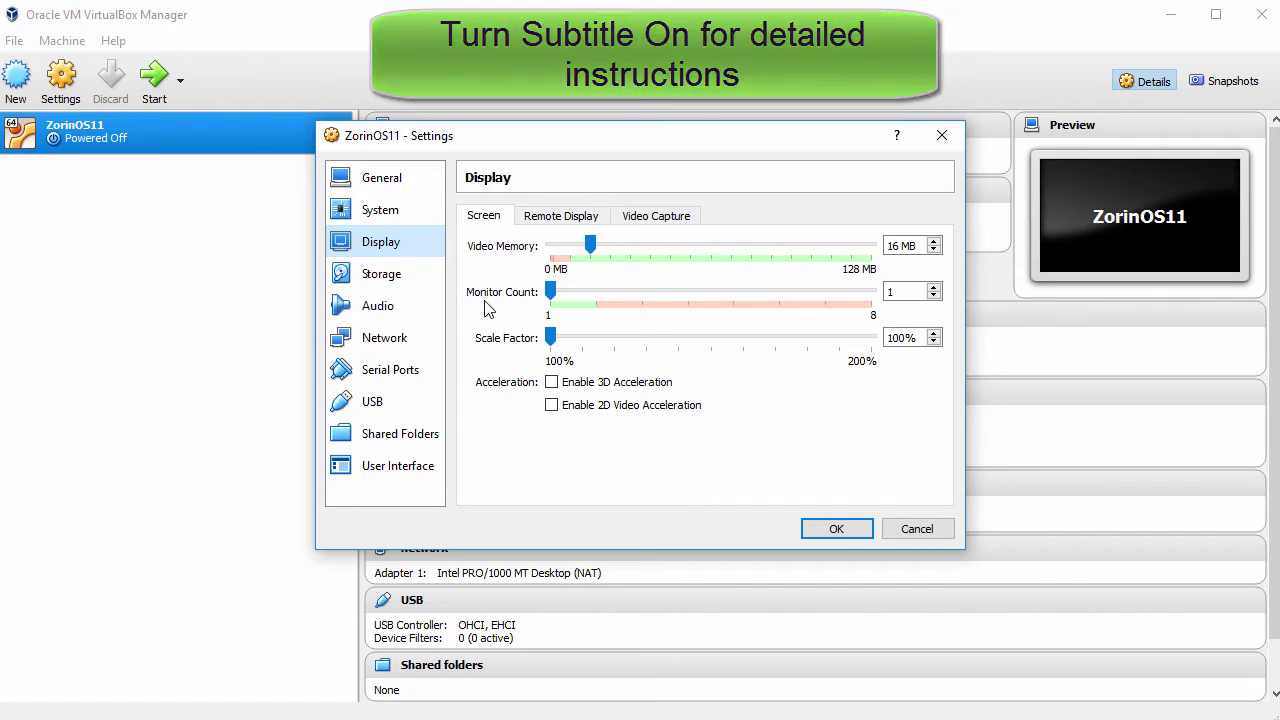
Step: Load zorin-os-11-core-64.iso into the empty optical drive and save the settings
left_click(385, 276)
left_click(519, 262)
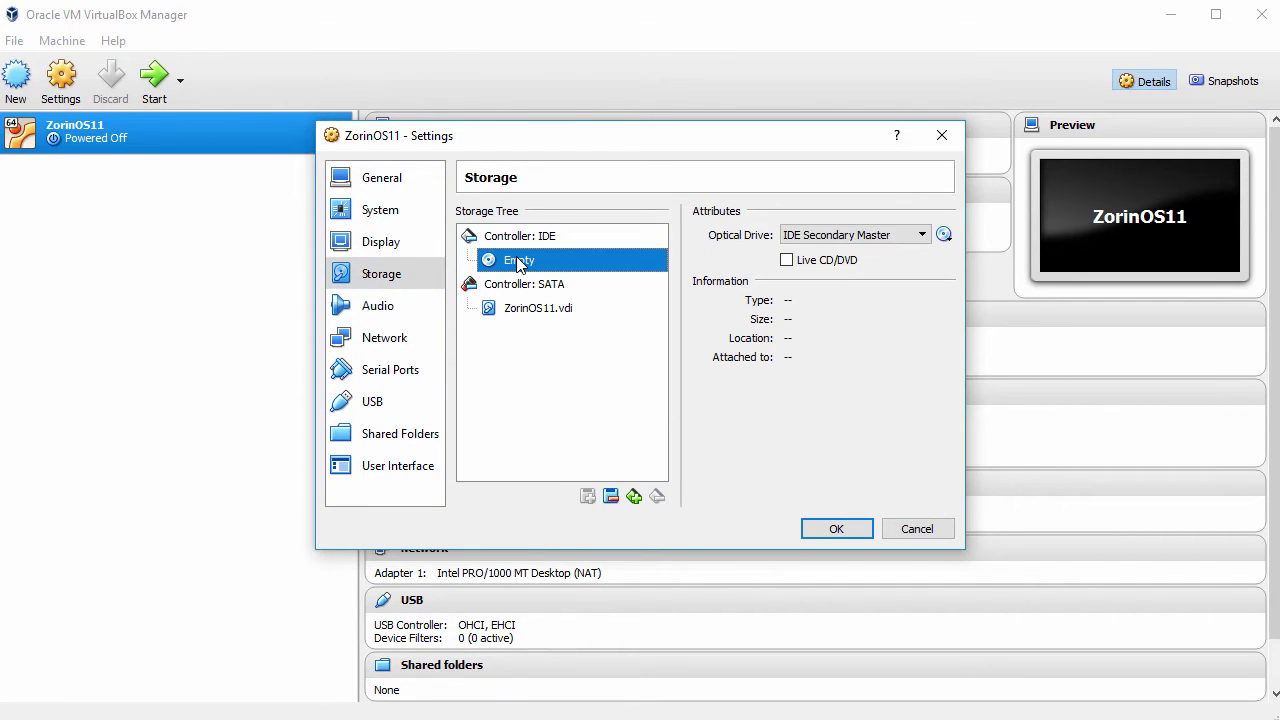
left_click(944, 235)
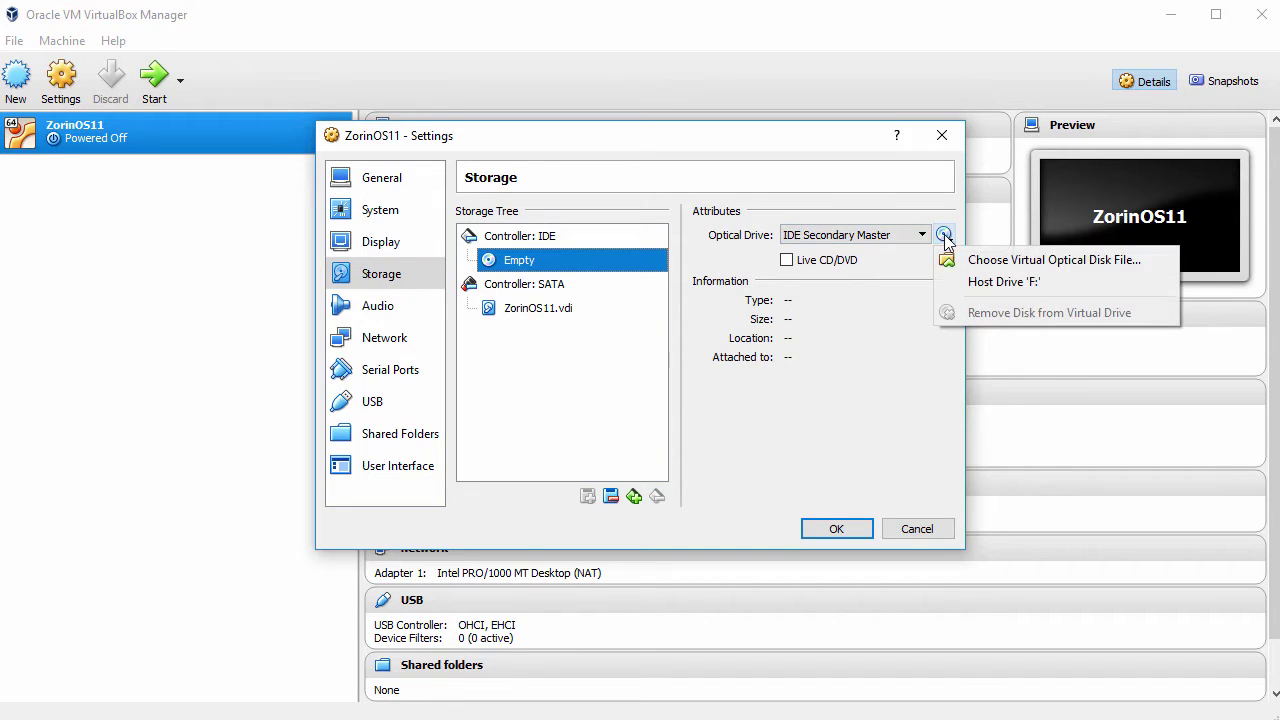
left_click(1014, 260)
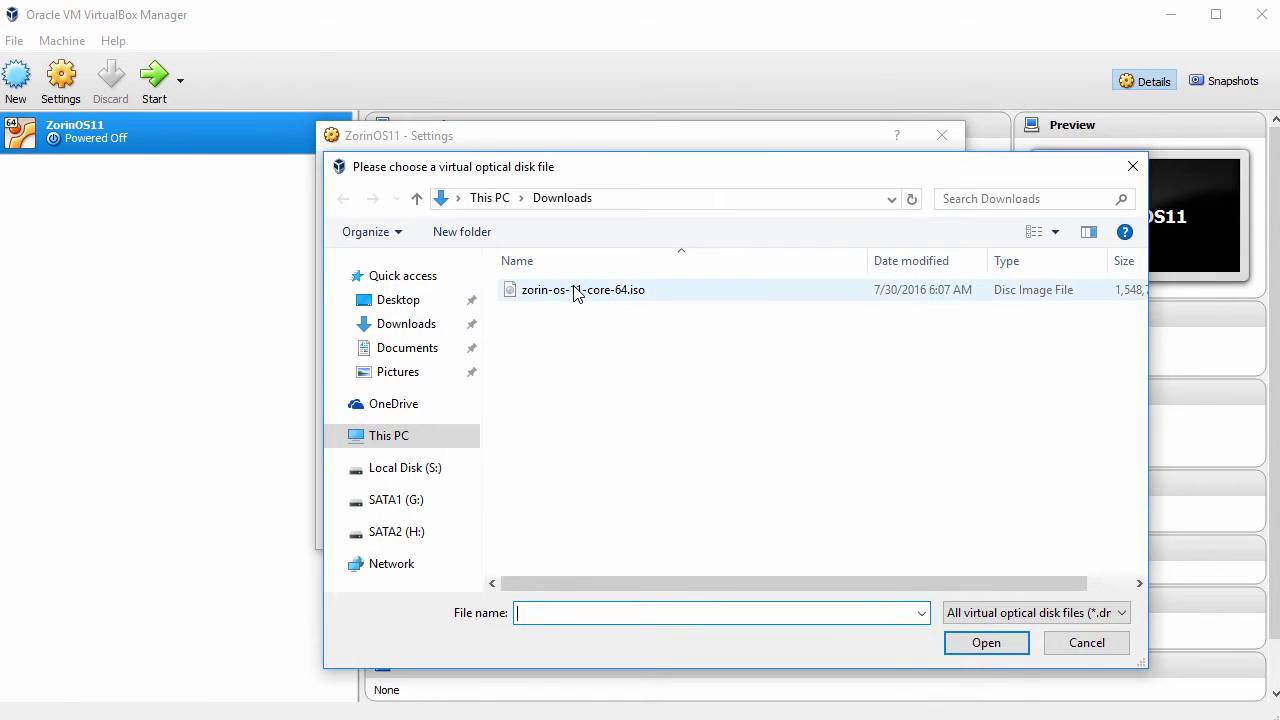
left_click(578, 292)
left_click(985, 645)
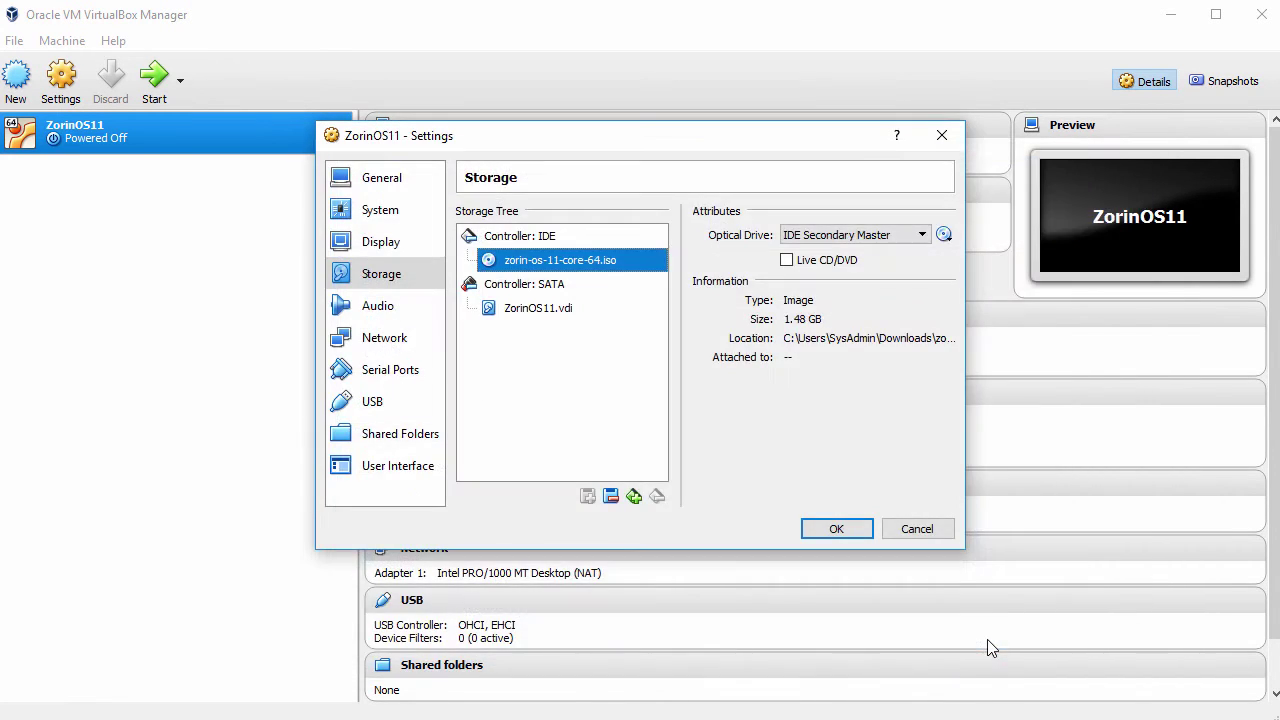
left_click(833, 530)
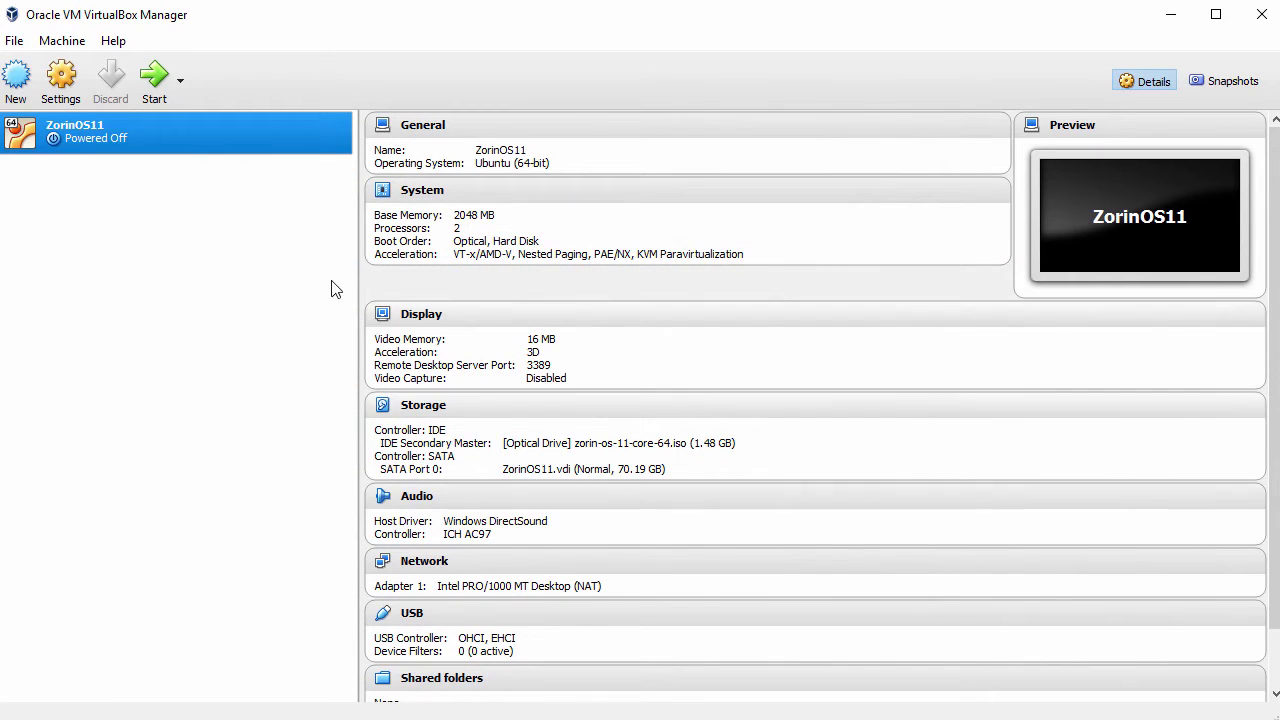
Step: Start ZorinOS11, dismiss the keyboard and mouse notices, and reposition the windows
left_click(161, 79)
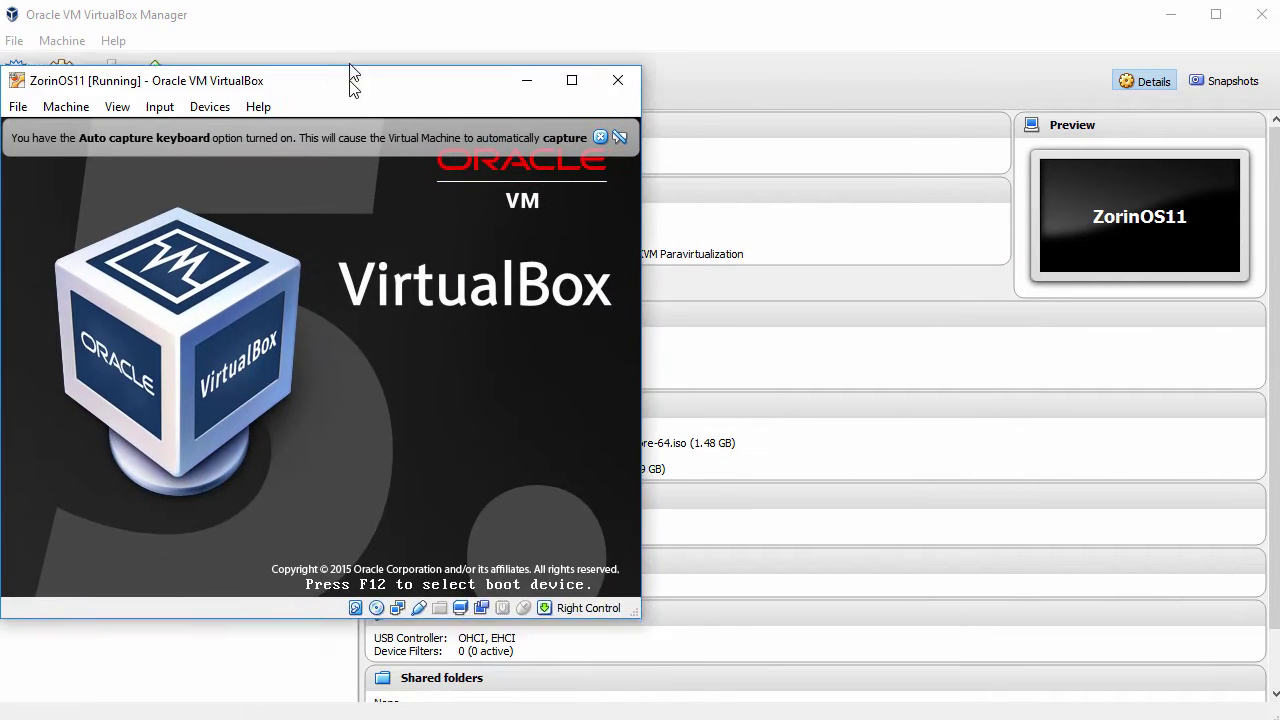
left_click_drag(350, 75, 349, 22)
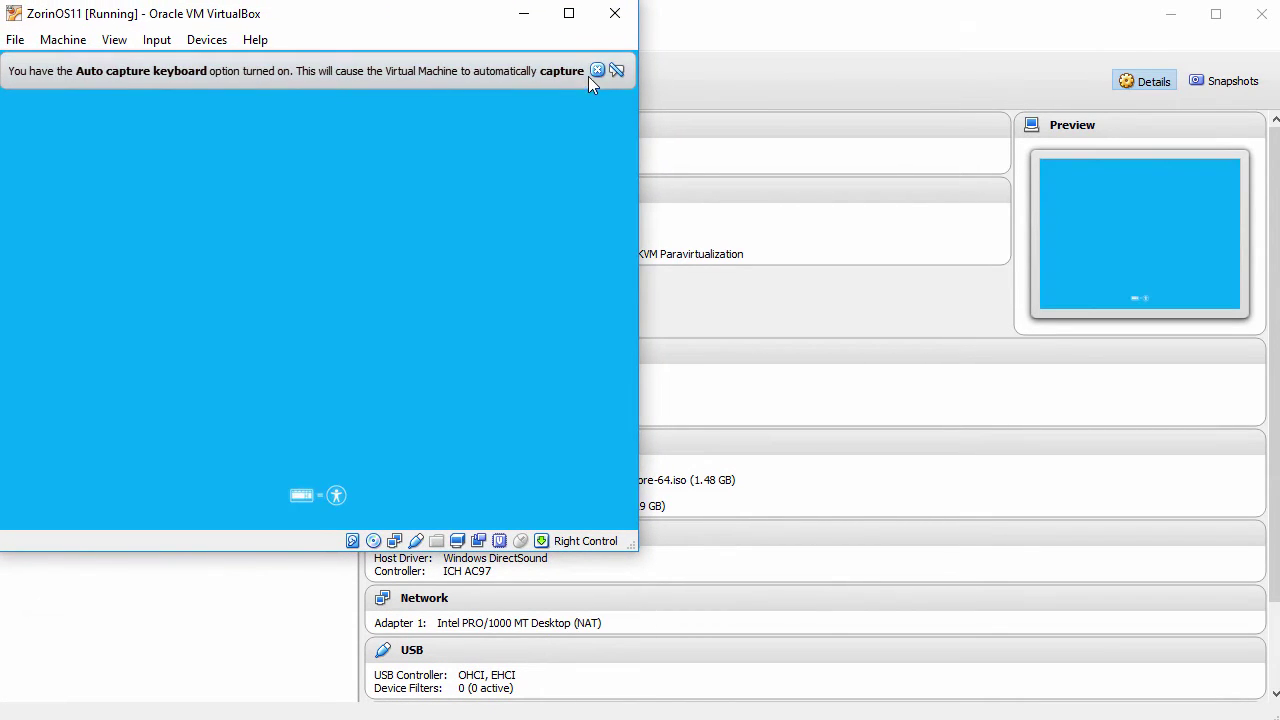
left_click(597, 70)
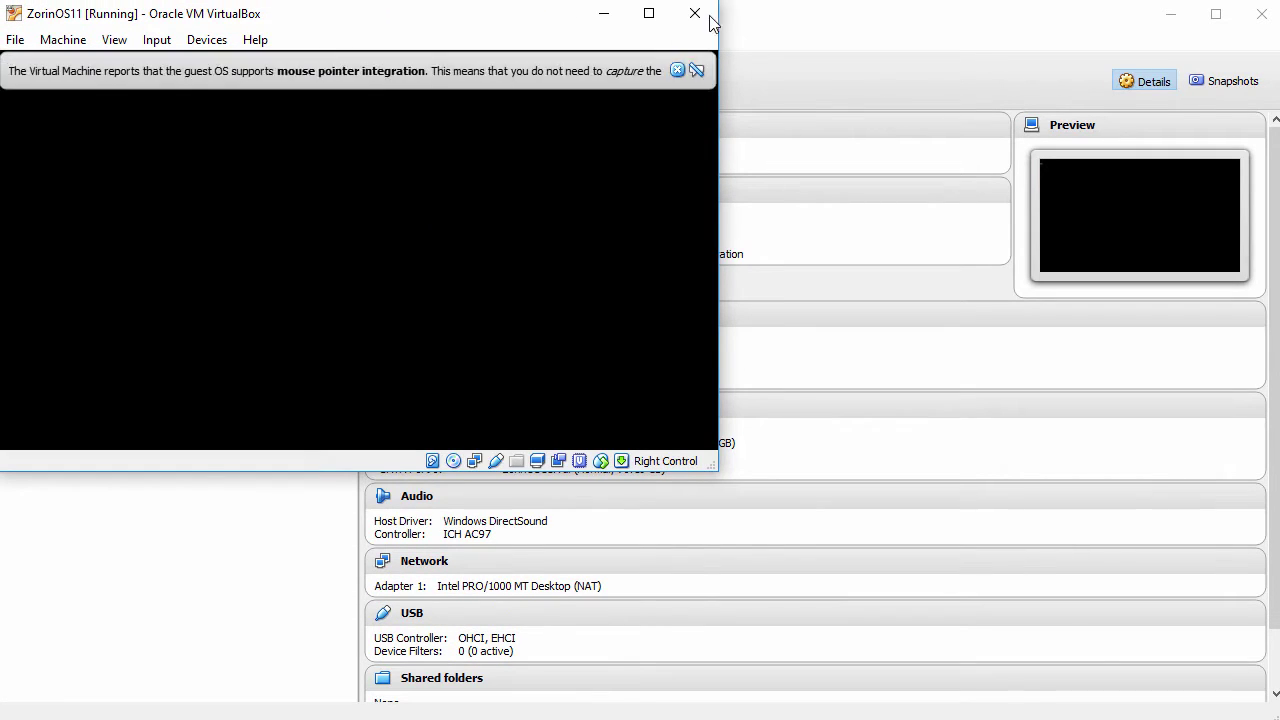
left_click(677, 70)
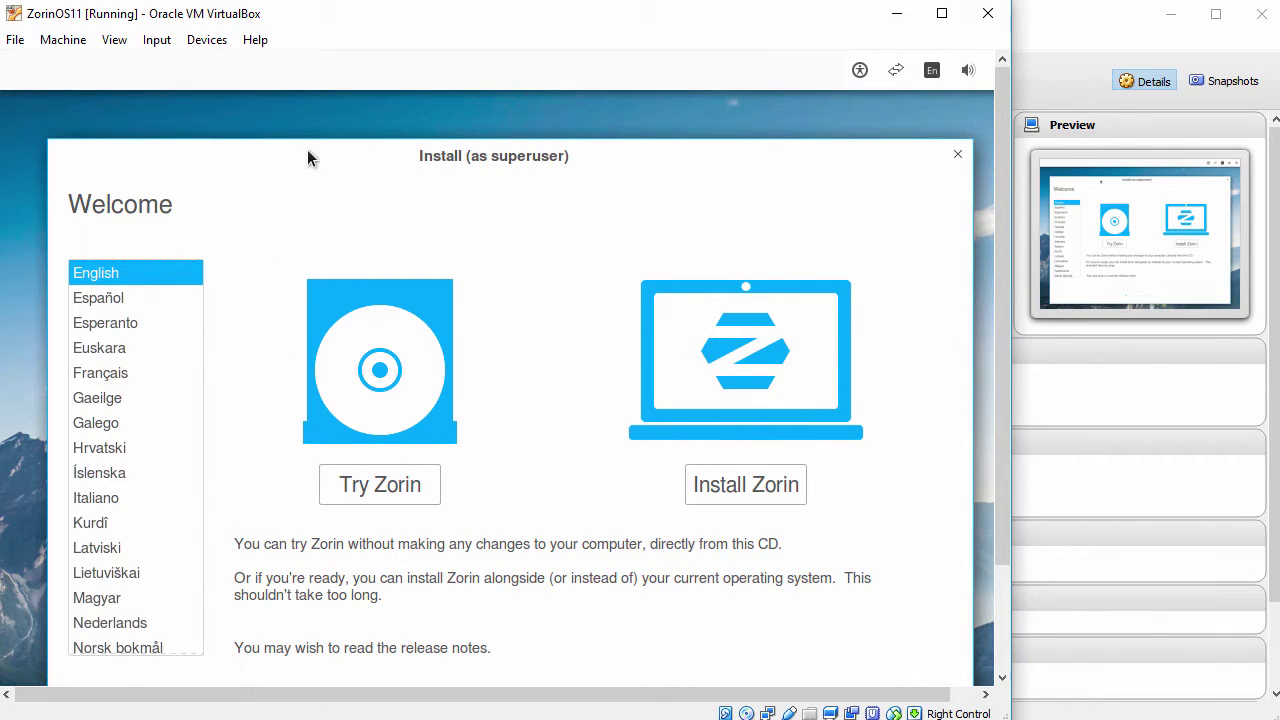
left_click_drag(307, 150, 292, 103)
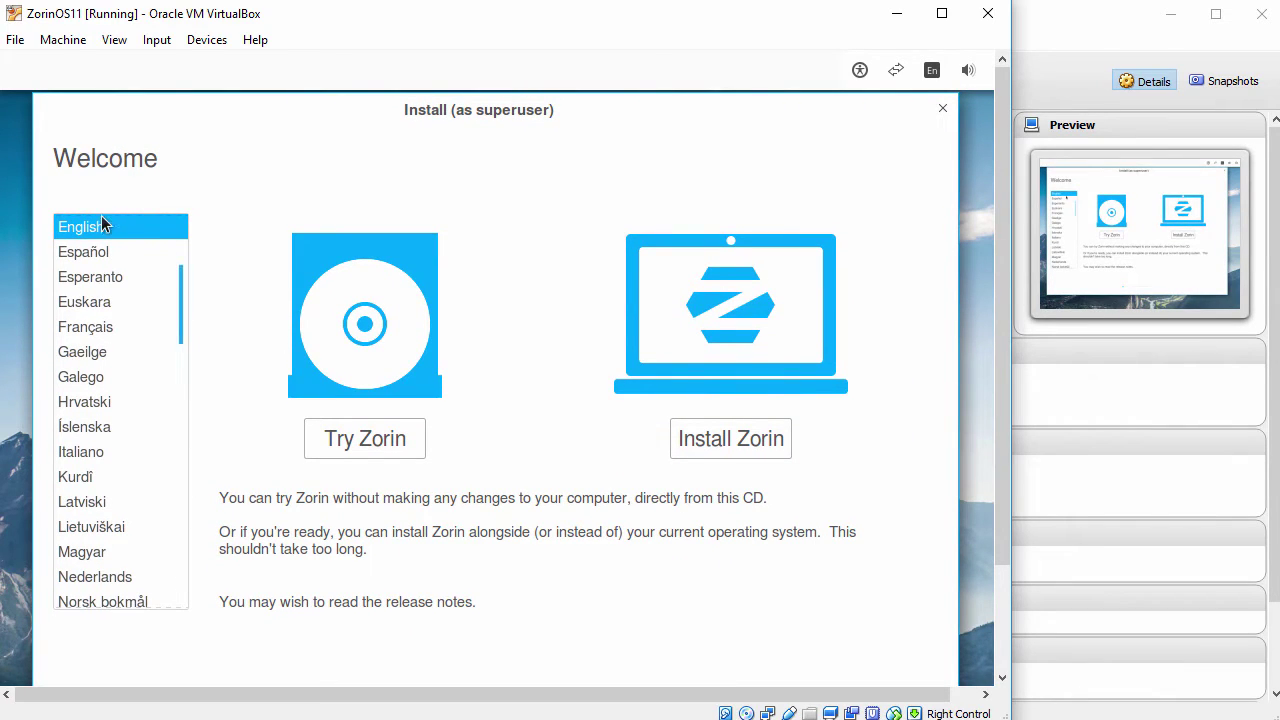
mouse_move(176, 292)
left_mouse_down()
mouse_move(177, 262)
mouse_move(177, 288)
left_mouse_up()
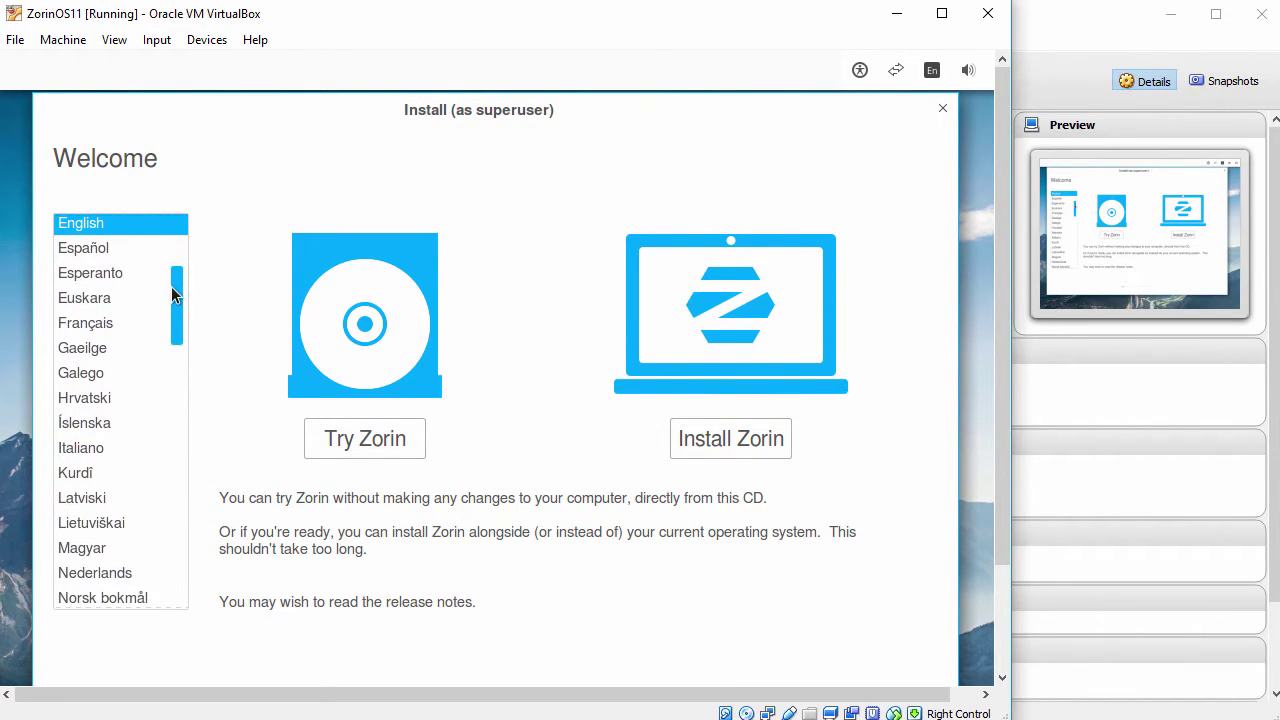
Step: Choose Install Zorin, erase the whole disk, and confirm writing the changes
left_click(720, 440)
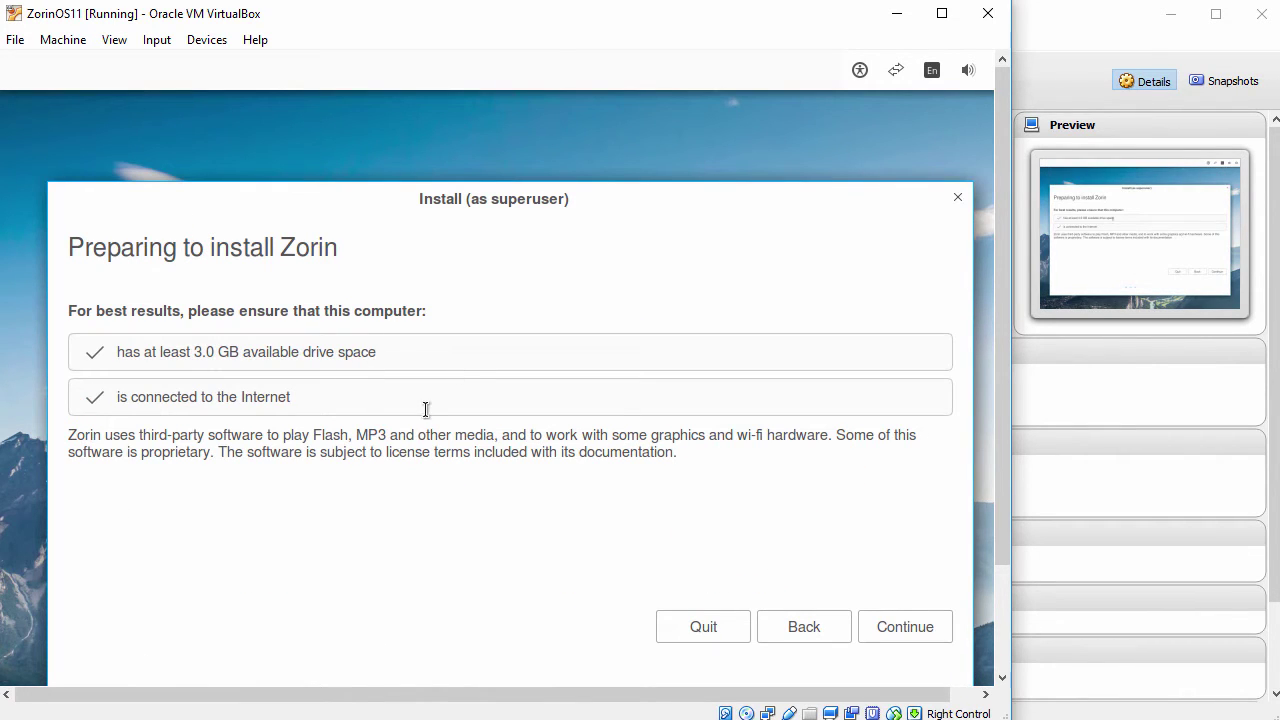
left_click(888, 627)
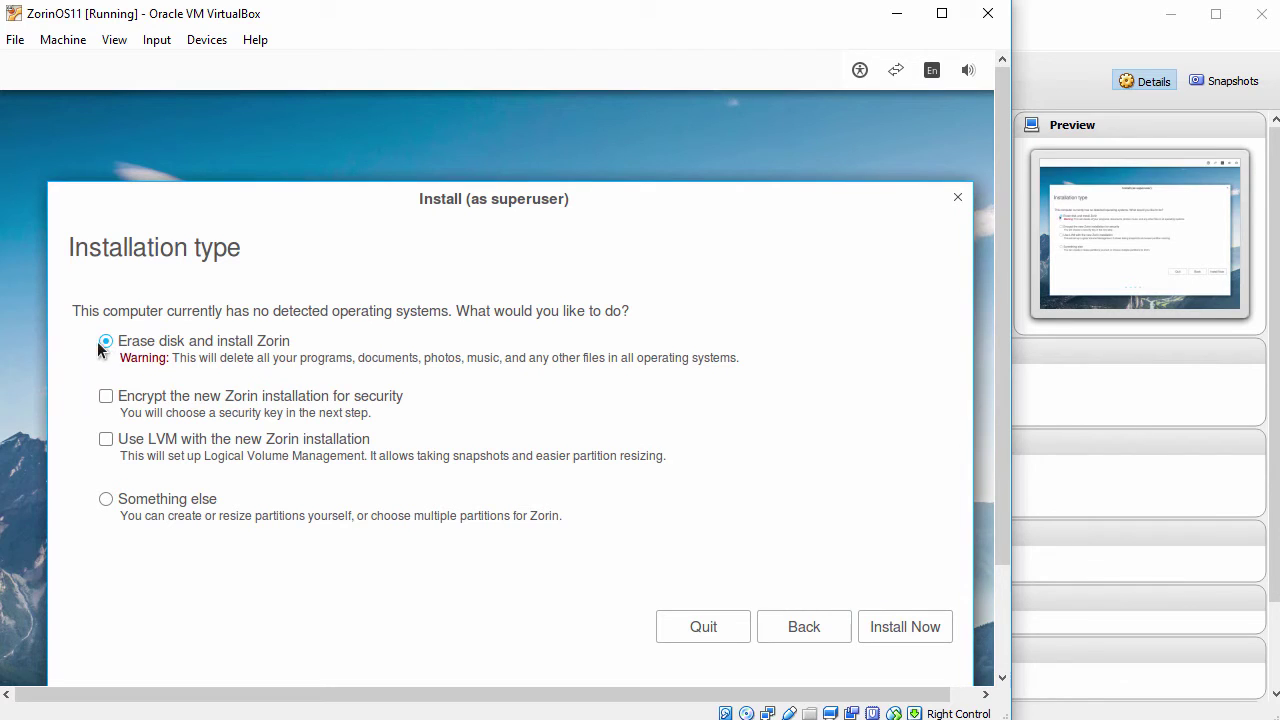
left_click(884, 618)
left_click(876, 592)
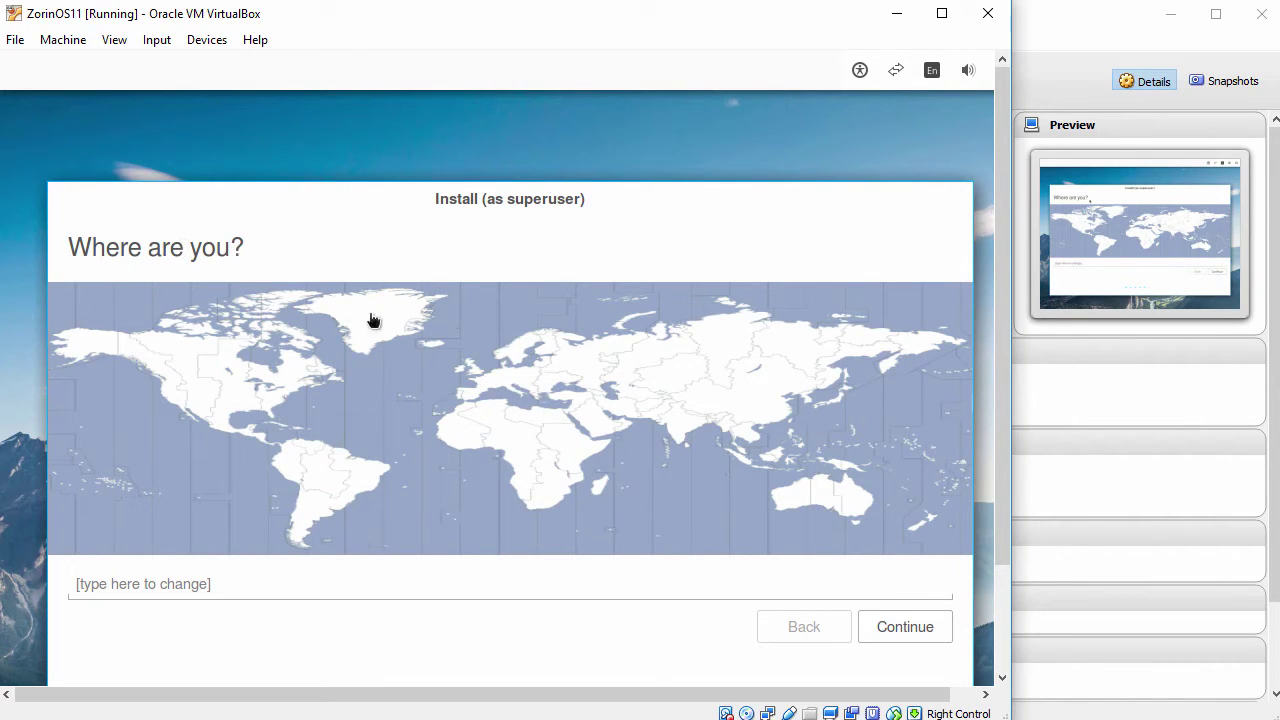
Step: Set the time zone to Brisbane and accept the English (US) keyboard layout
left_click(856, 489)
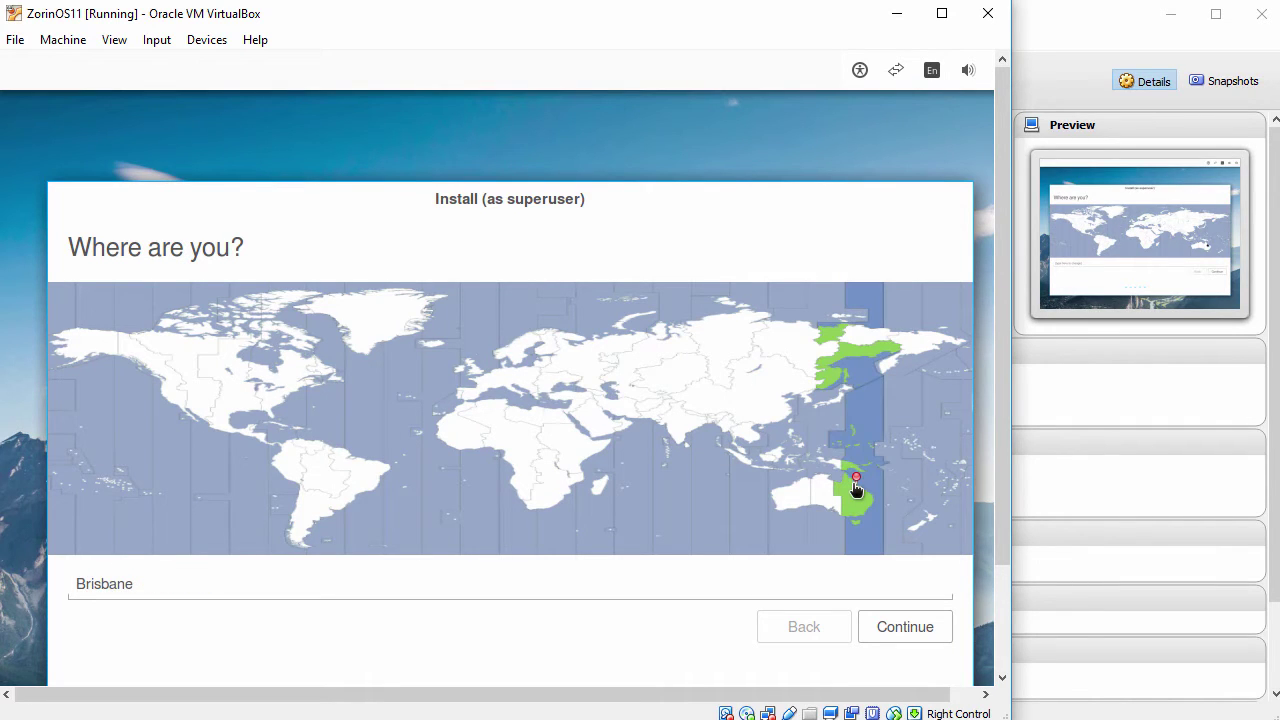
left_click(907, 624)
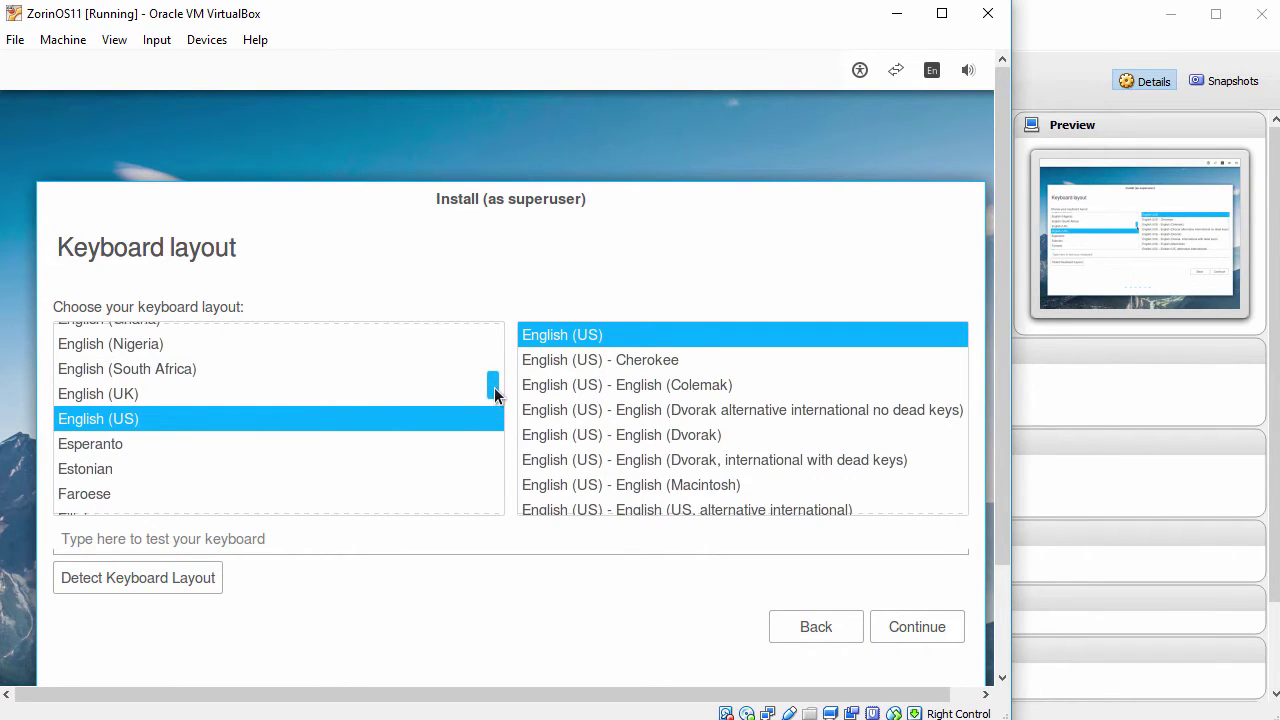
mouse_move(493, 405)
left_mouse_down()
mouse_move(492, 368)
mouse_move(495, 393)
left_mouse_up()
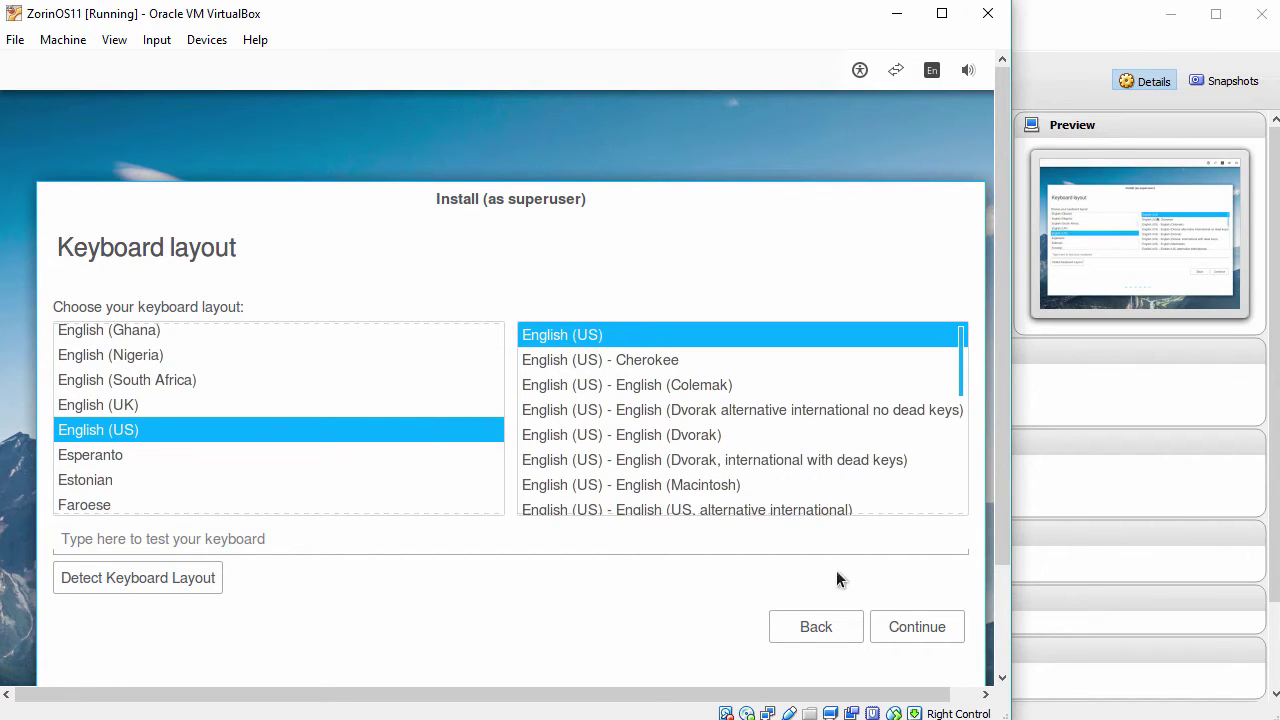
left_click(901, 622)
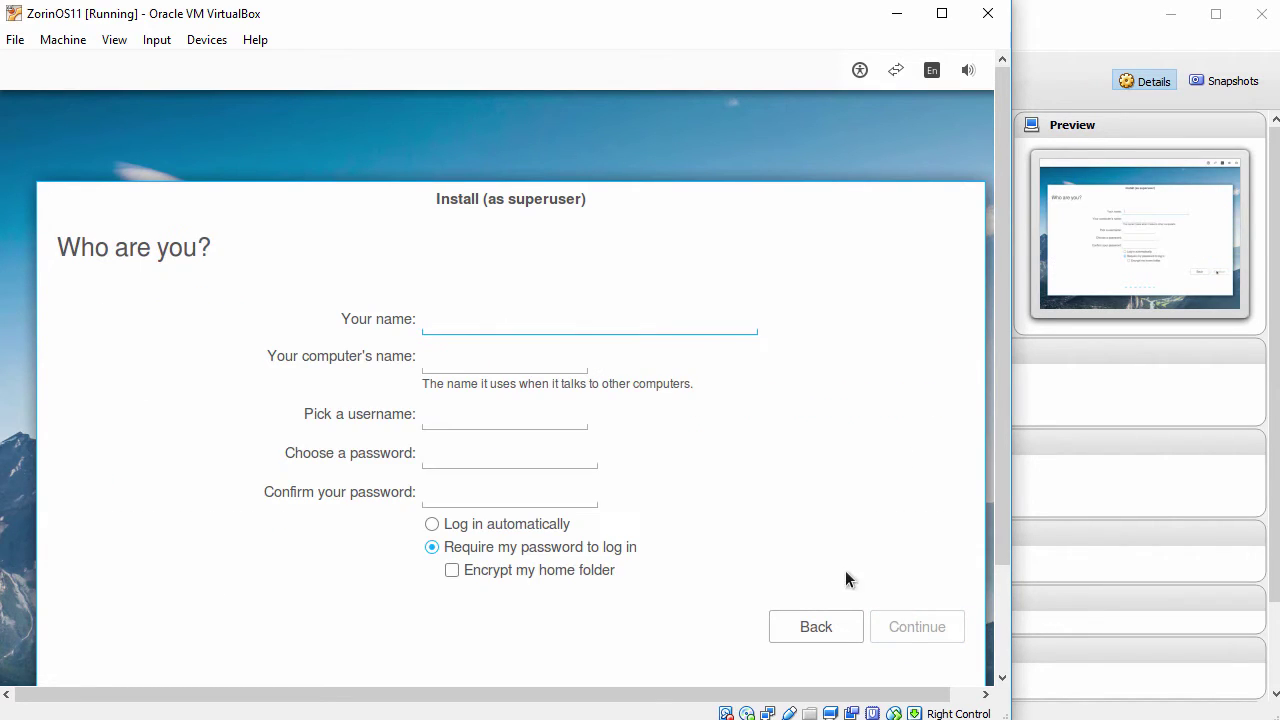
Step: Enter the user's full name, computer name zorinos11 and the account password, then submit
type("John")
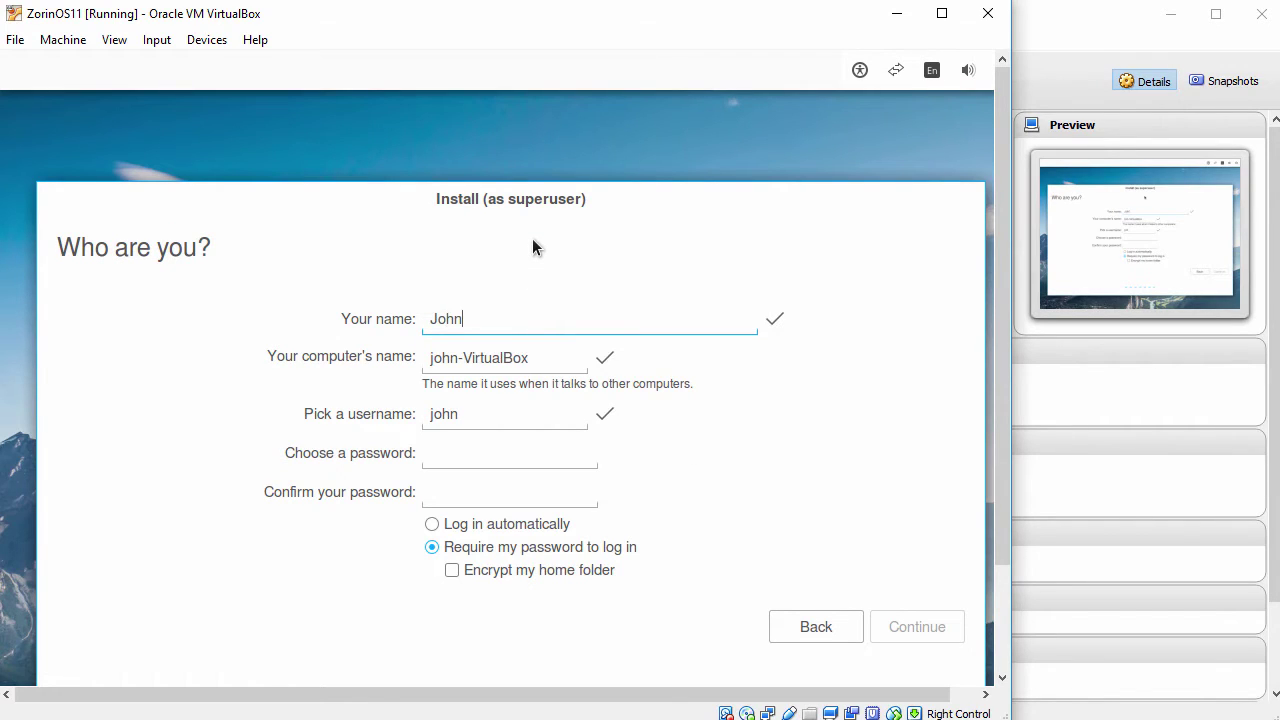
type(" Smith")
key("Tab")
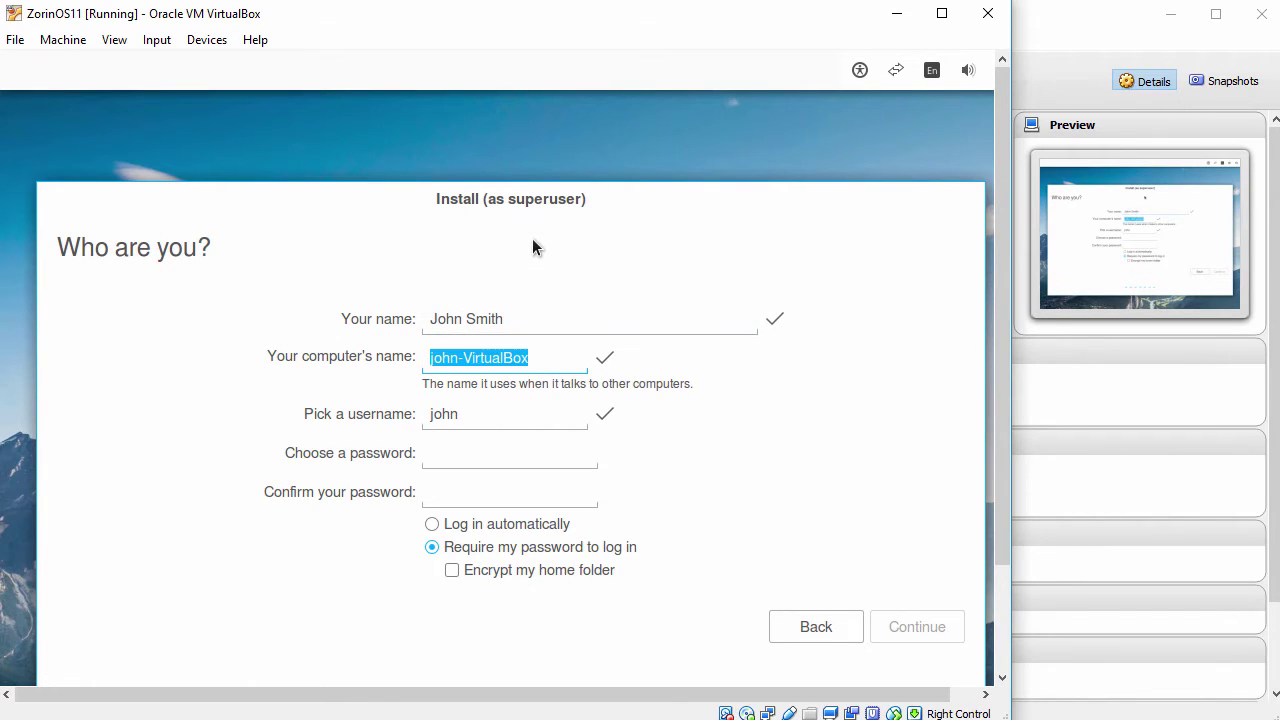
type("zorinos11")
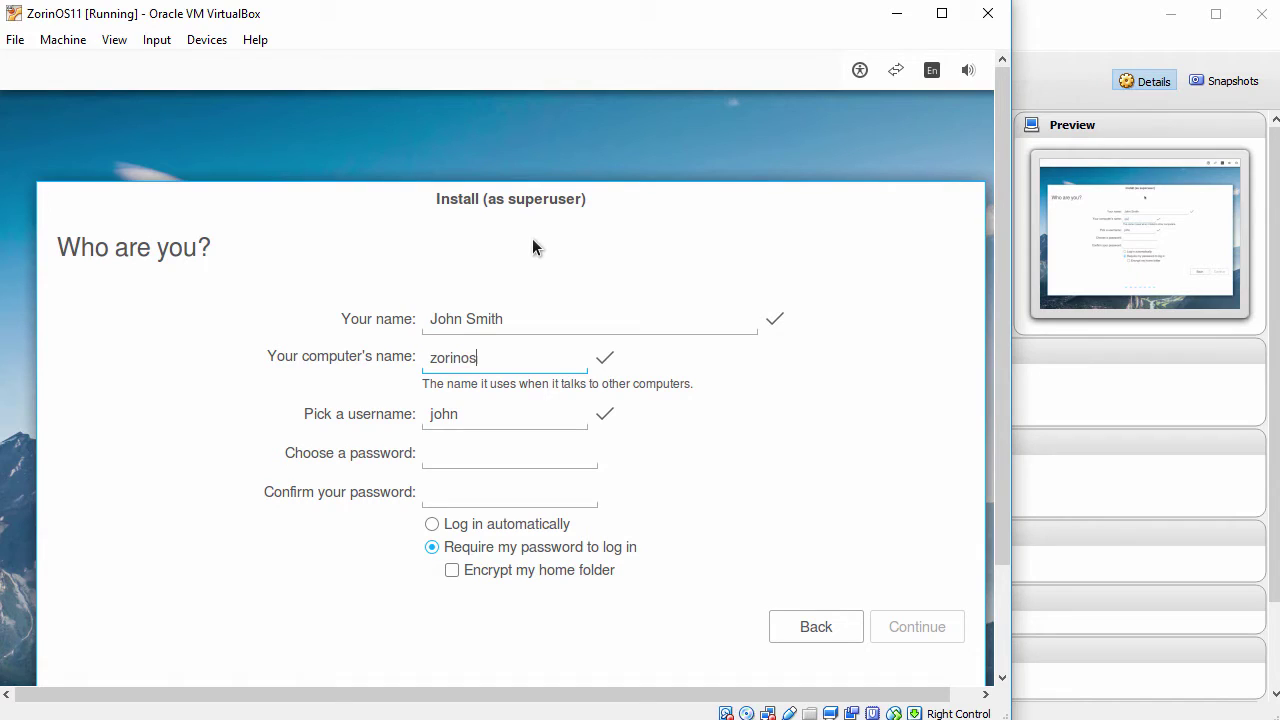
left_click(502, 450)
type("12345")
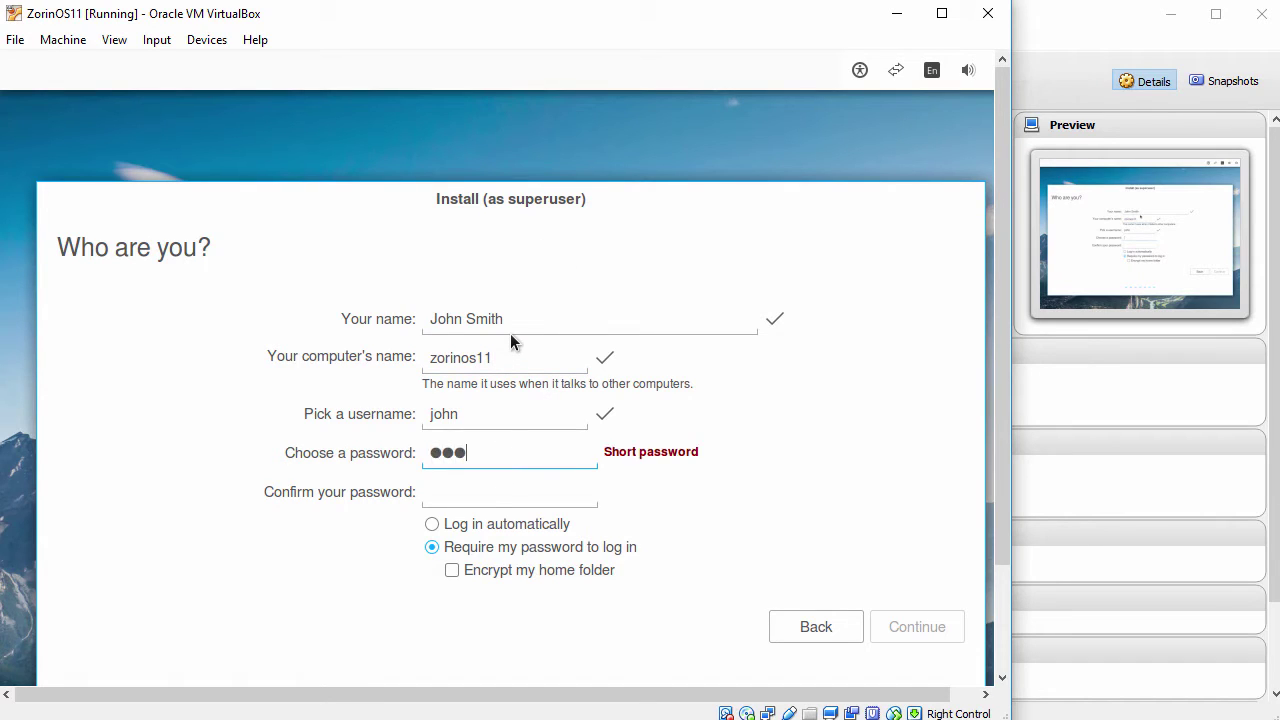
type("67890")
key("Tab")
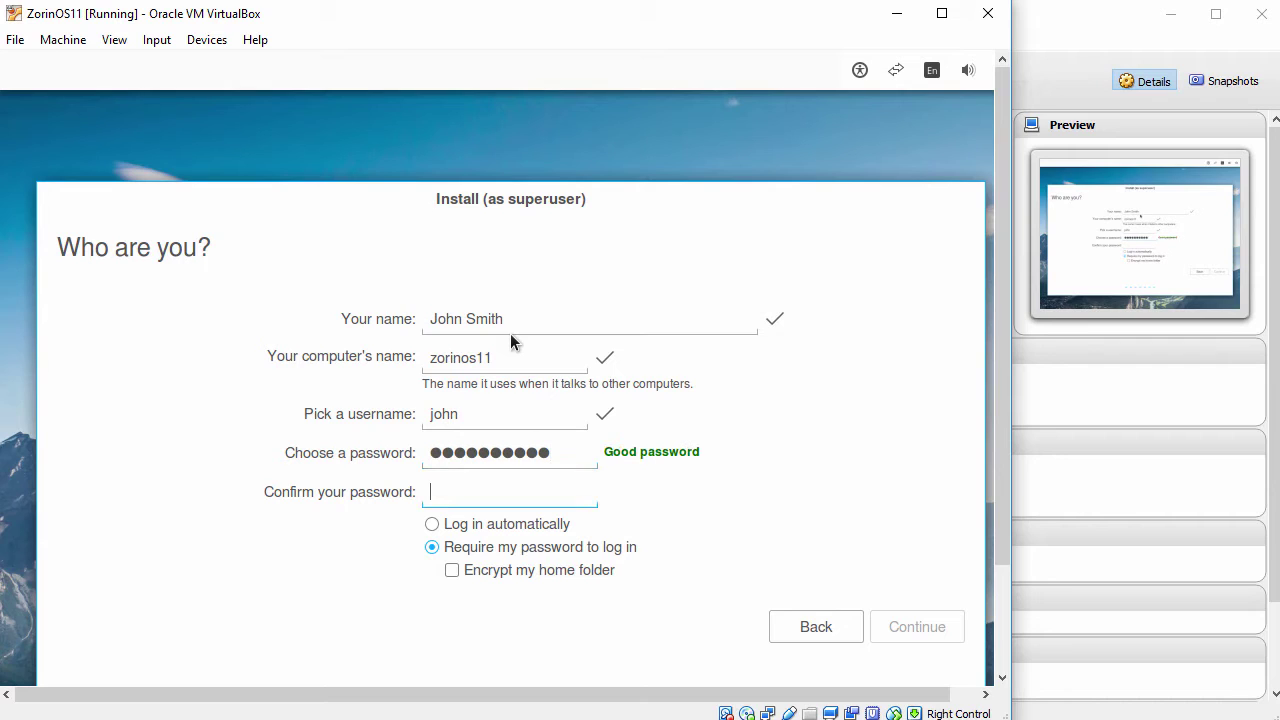
type("1234567890")
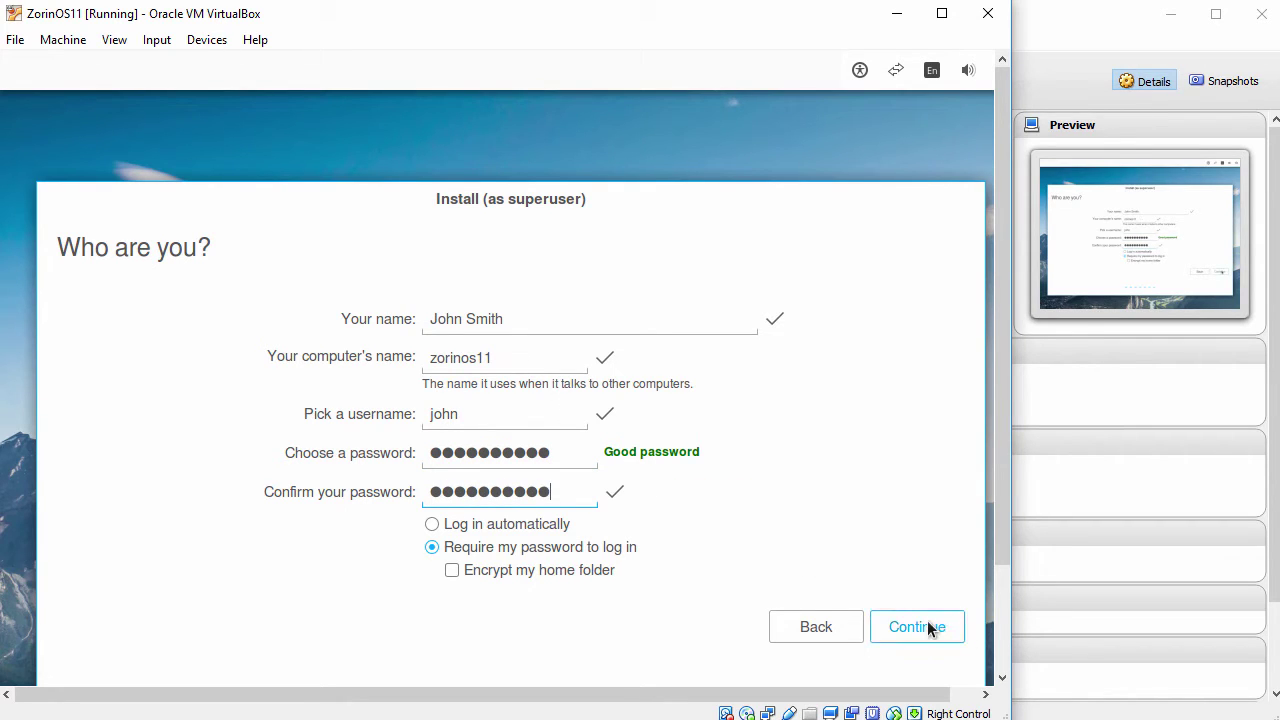
left_click(928, 625)
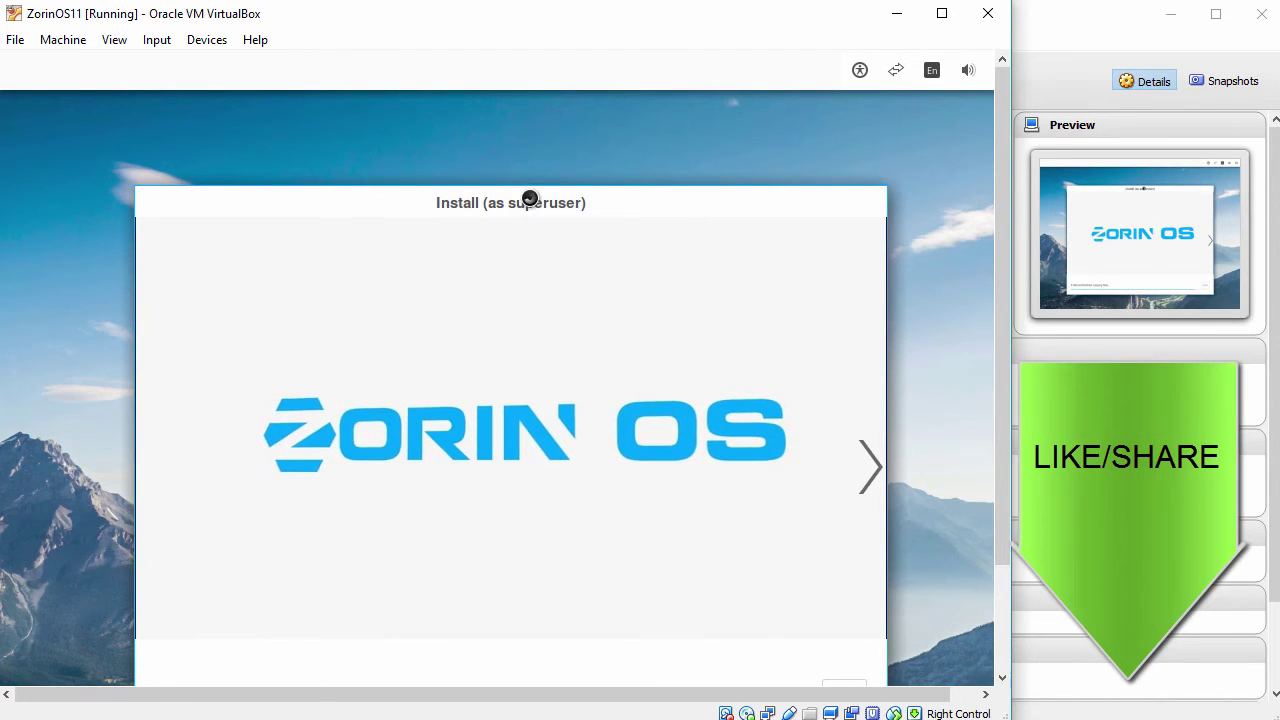
left_click_drag(529, 197, 520, 130)
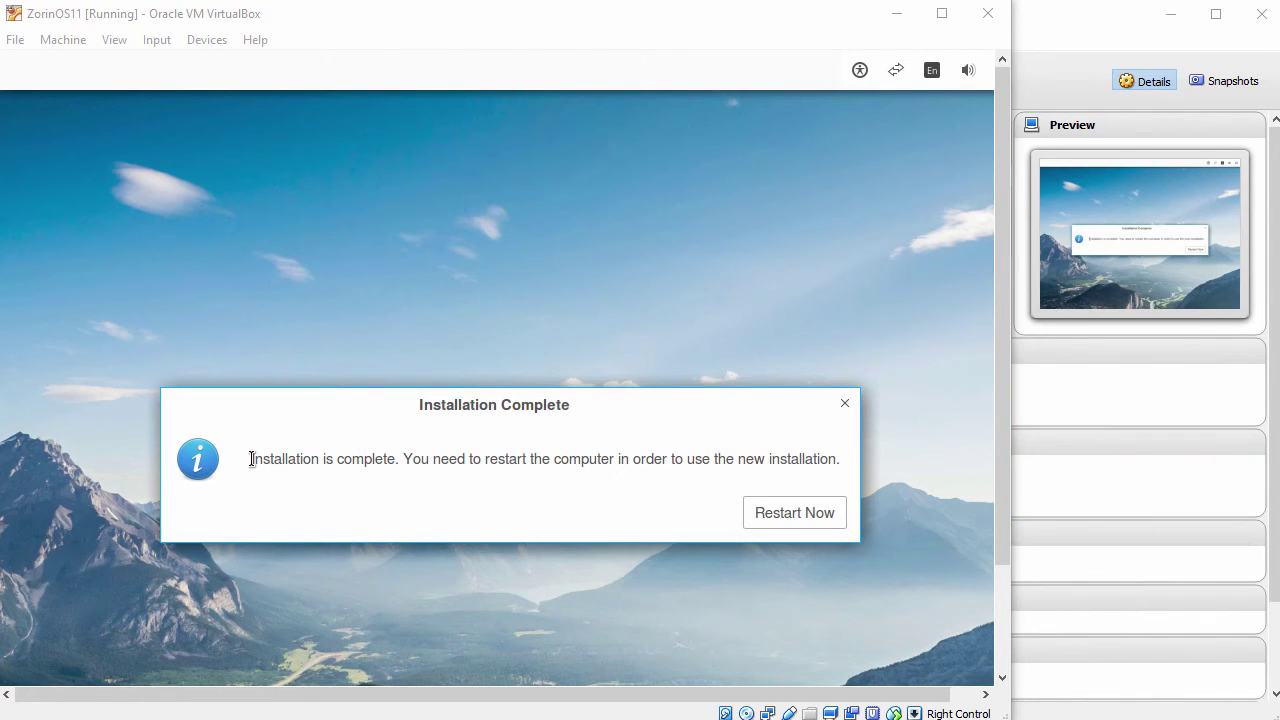
Step: Restart after installation and reset ZorinOS11 via Machine > Reset to reach the login screen
left_click_drag(251, 459, 321, 461)
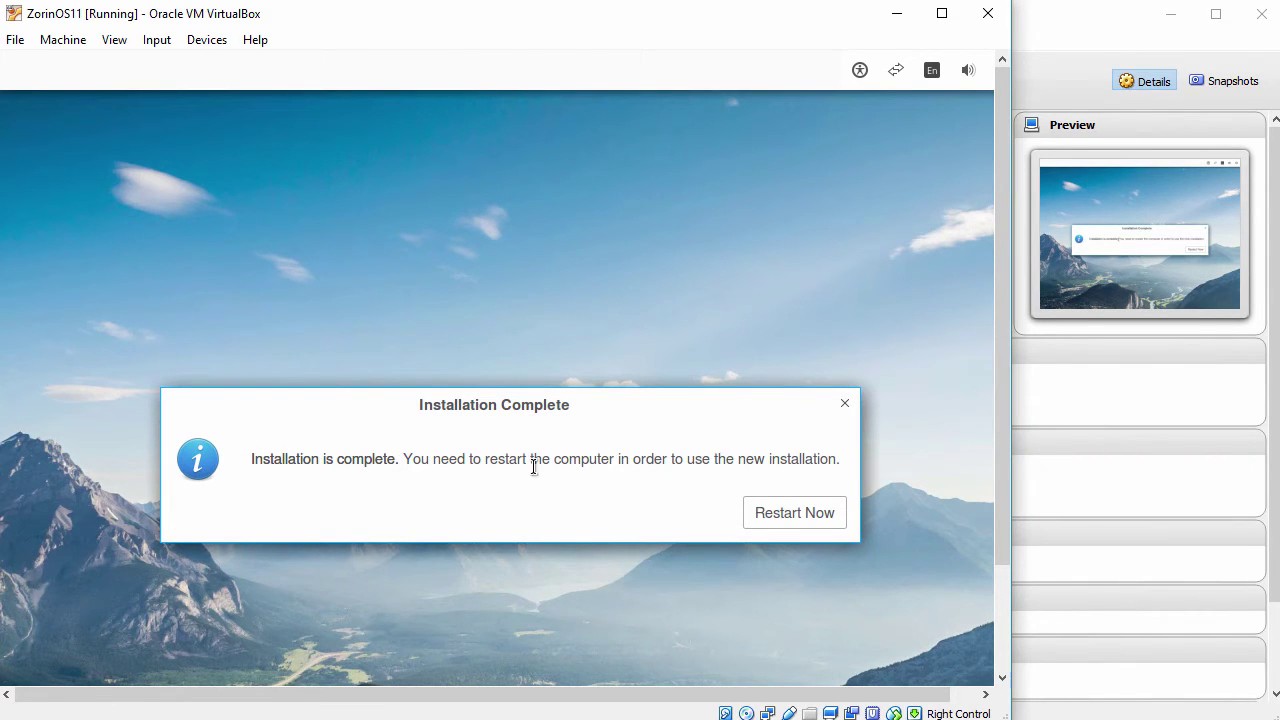
left_click(777, 514)
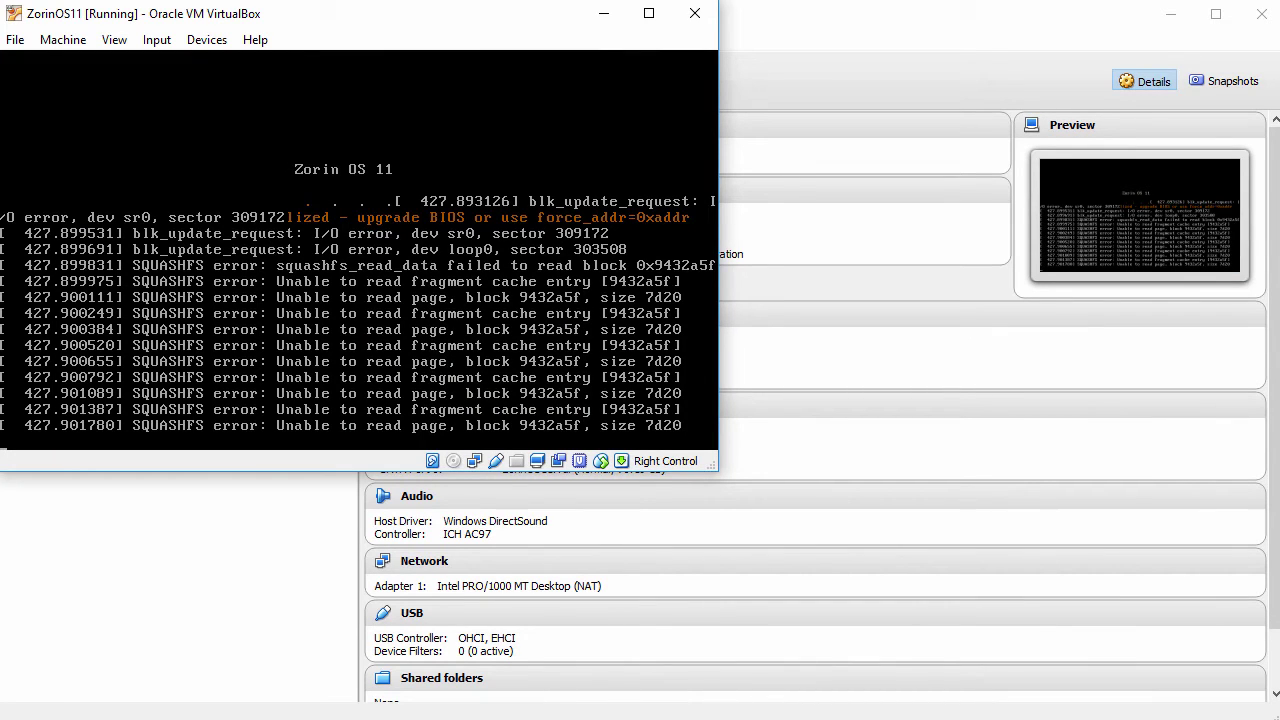
left_click(68, 38)
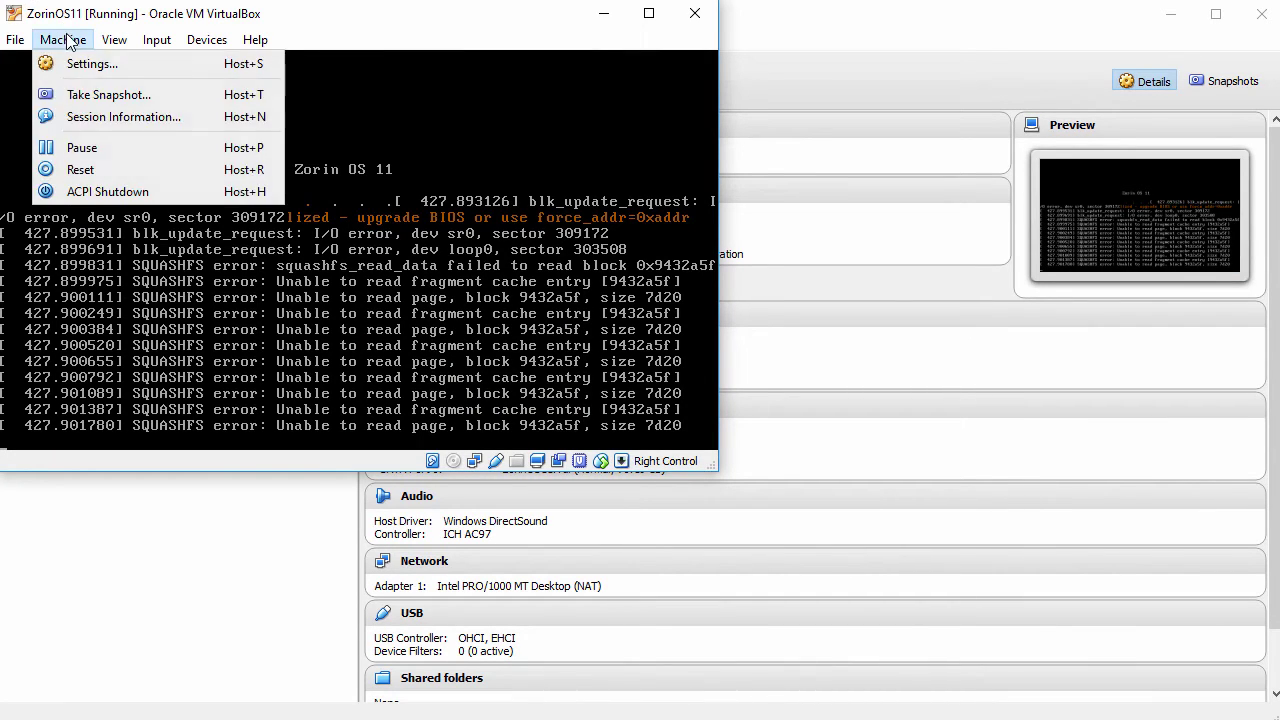
left_click(98, 165)
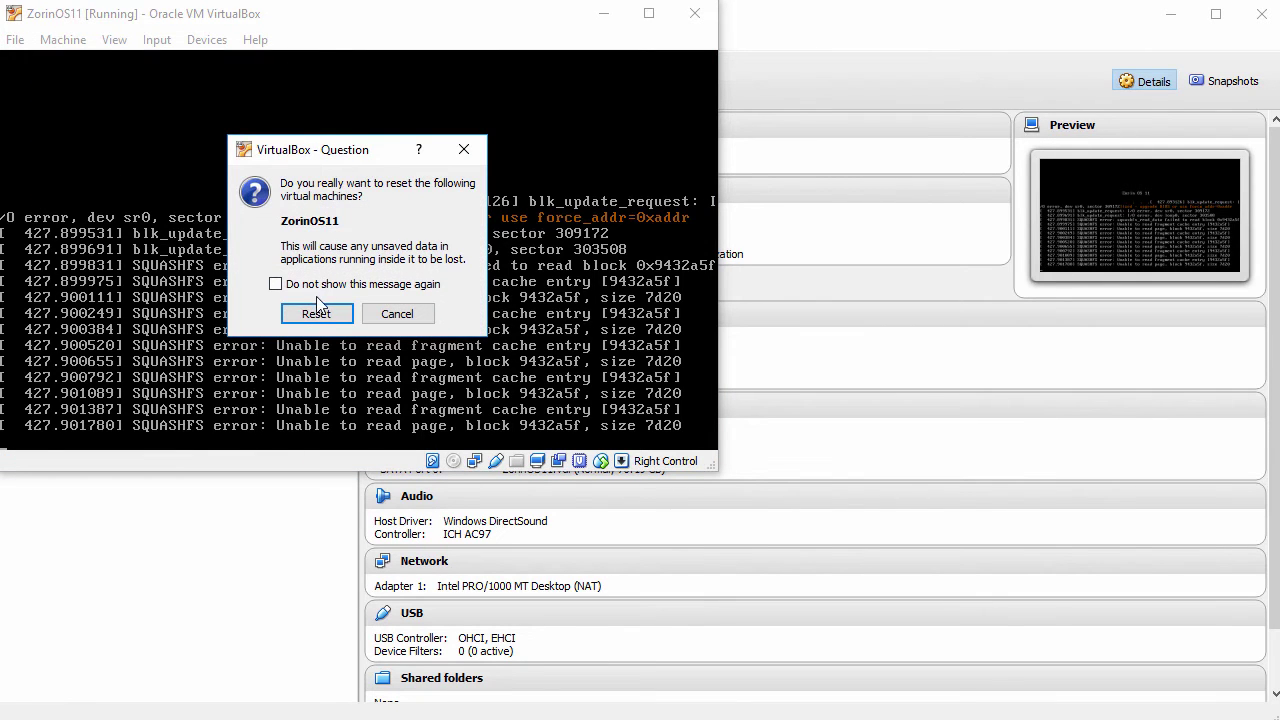
left_click(318, 313)
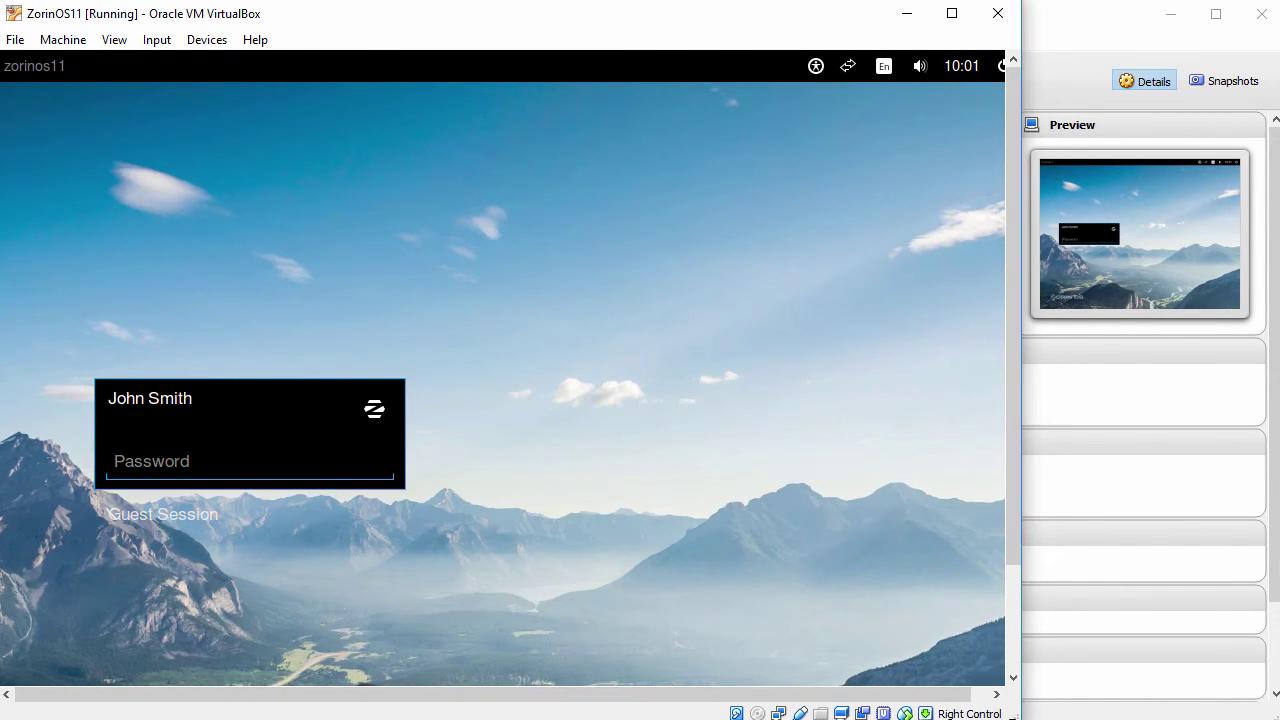
Step: Log into the Zorin guest with the account password
left_click_drag(1043, 536, 1050, 636)
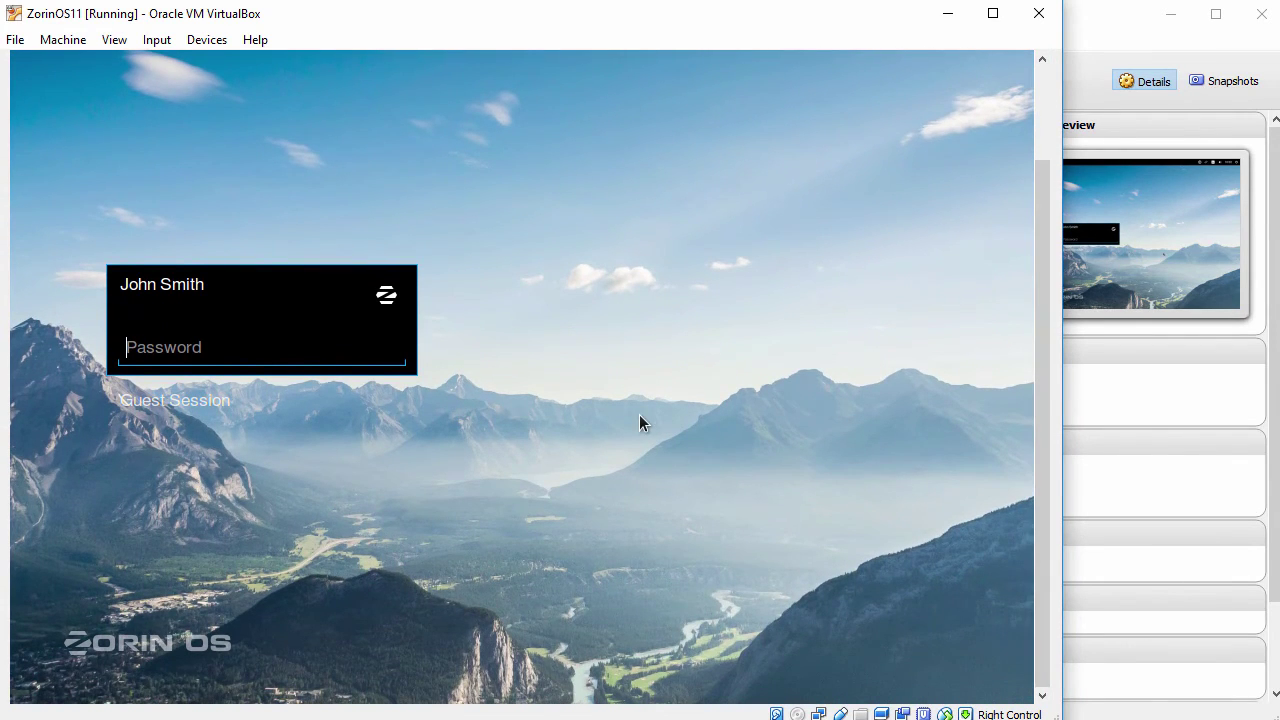
type("p")
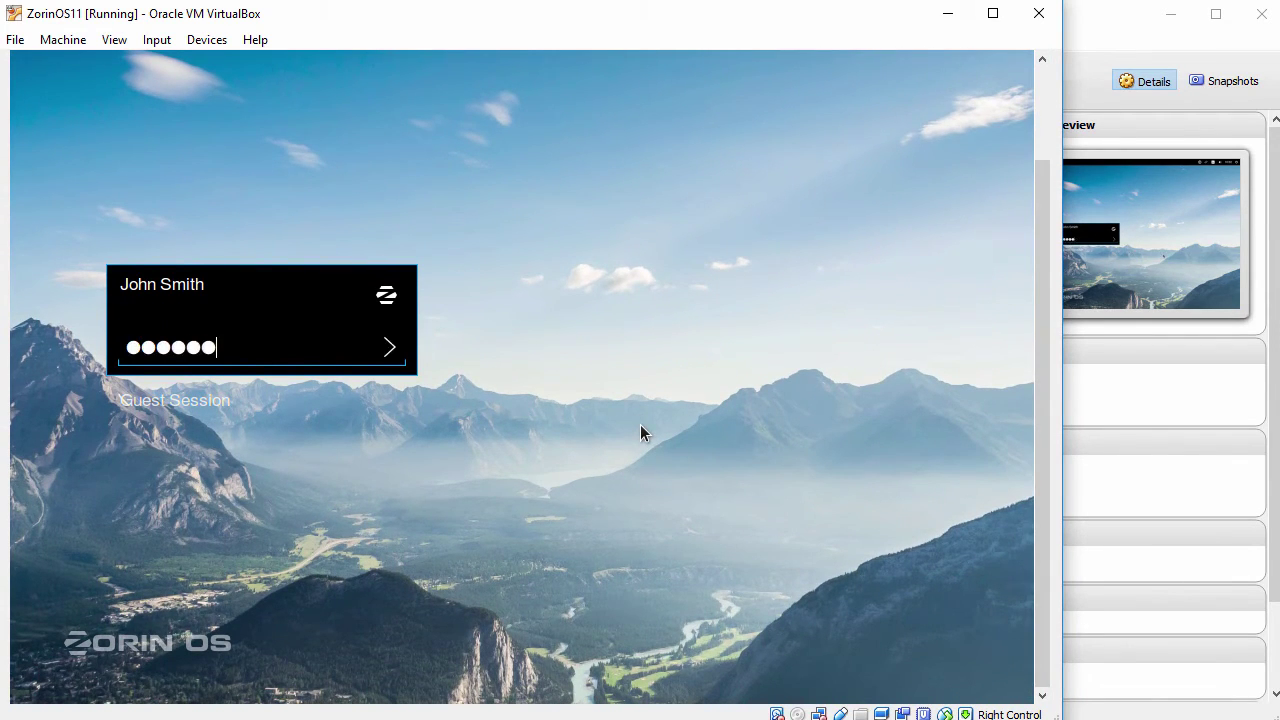
key("Return")
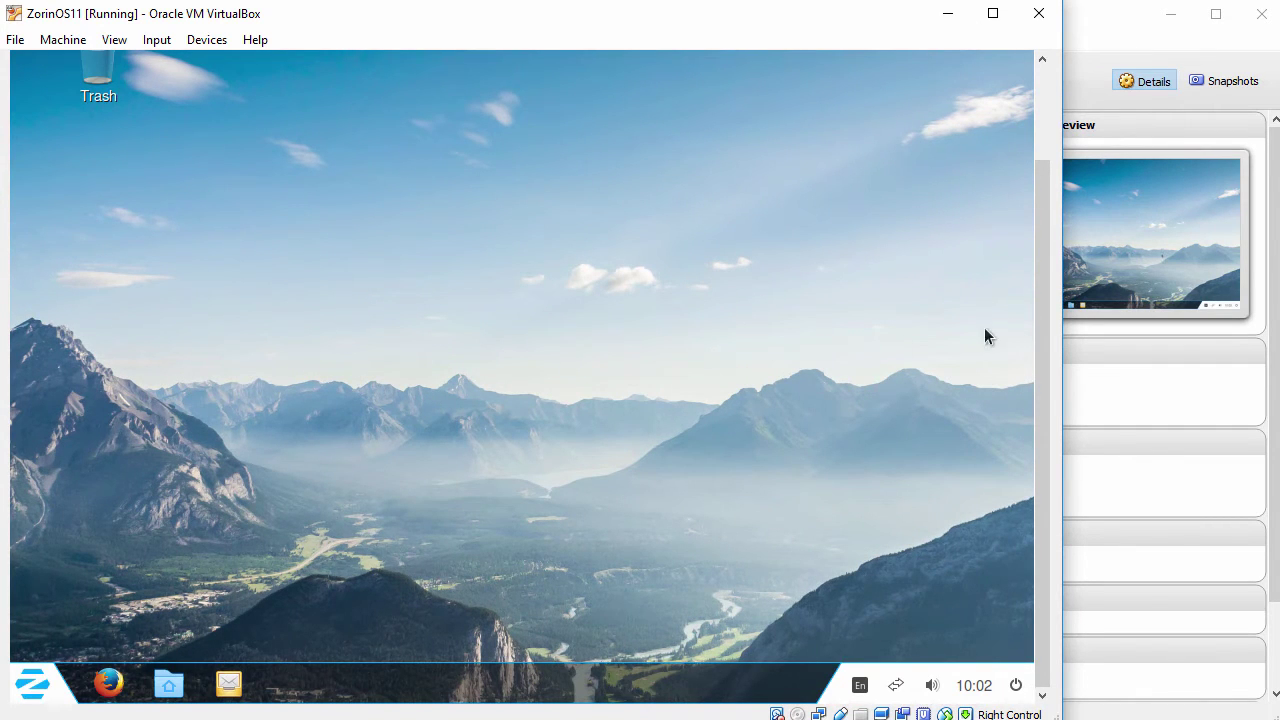
Step: Open and close the Zorin menu, then check the View menu's auto-resize option
left_click_drag(1040, 321, 1040, 353)
left_click(32, 684)
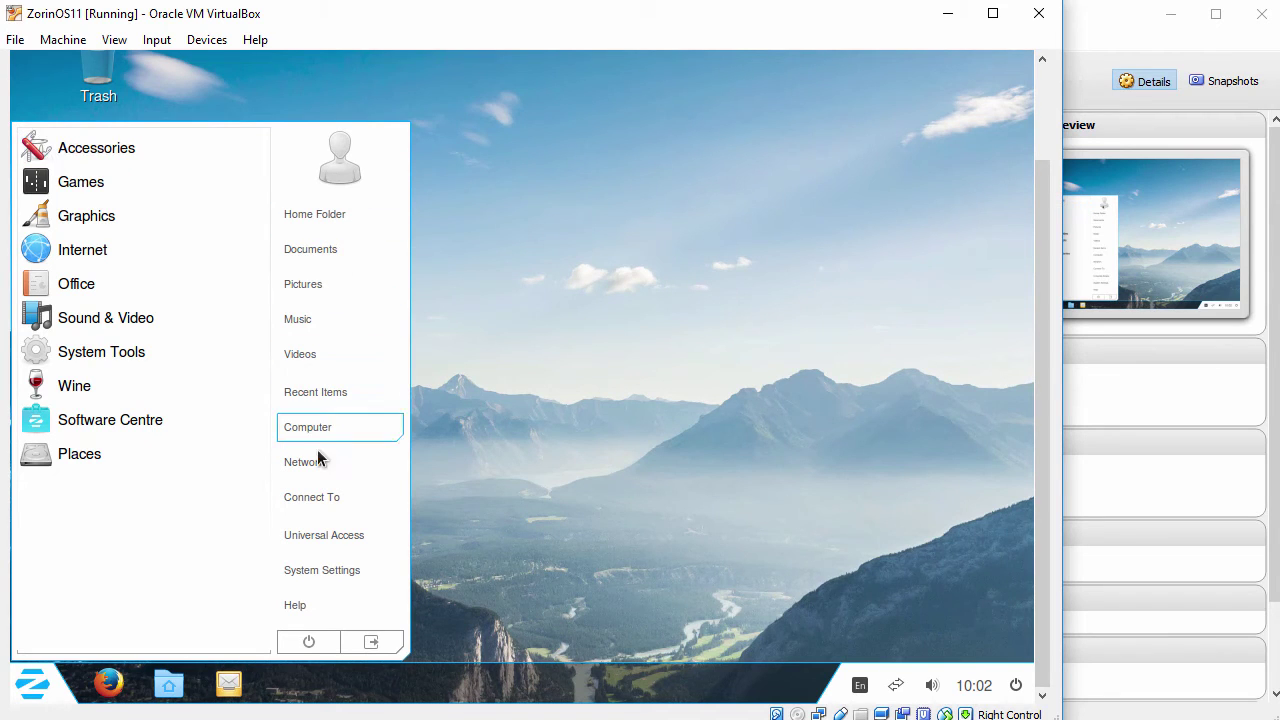
left_click(572, 552)
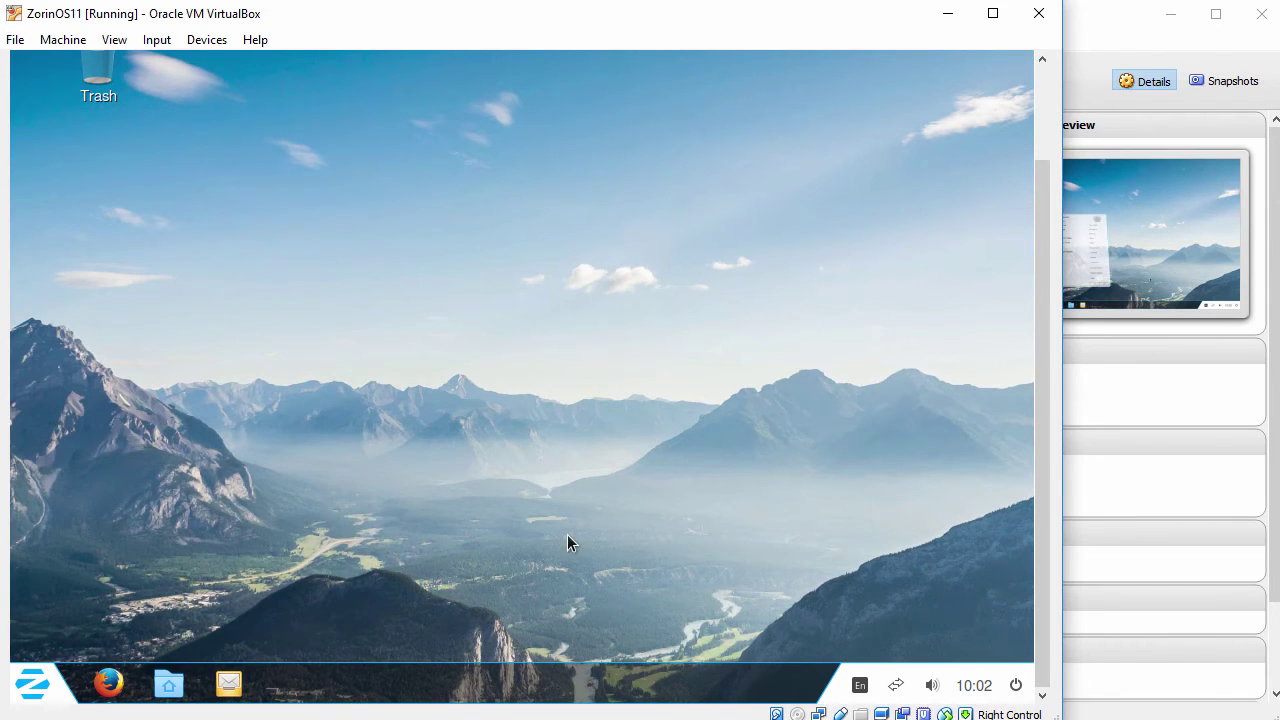
left_click(114, 40)
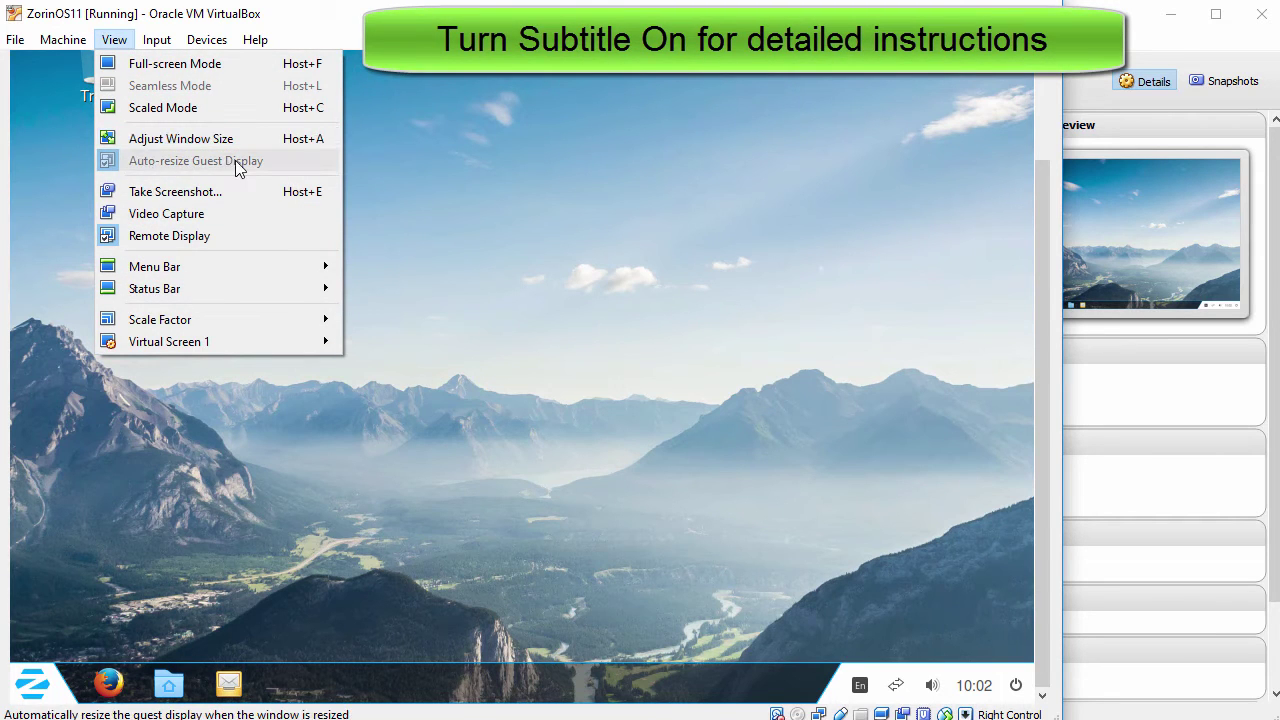
left_click(421, 263)
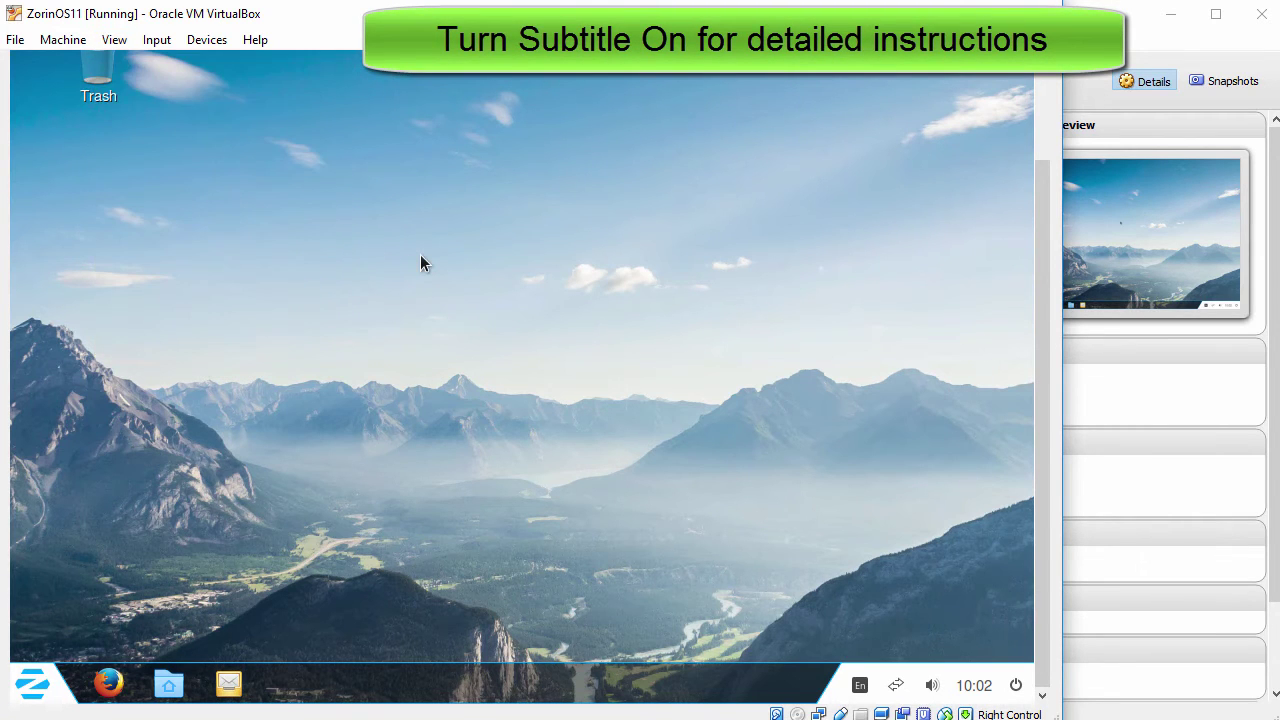
Step: Open a guest terminal, enlarge its text, and widen the window
right_click(421, 263)
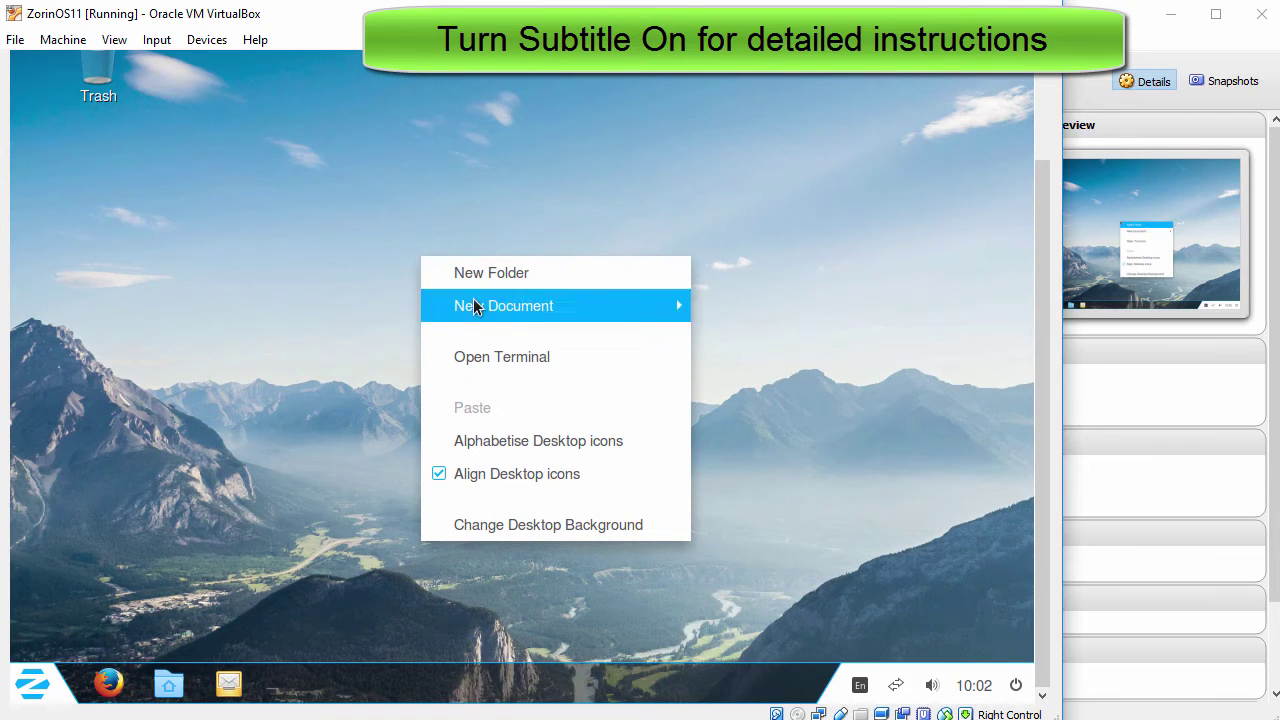
left_click(539, 358)
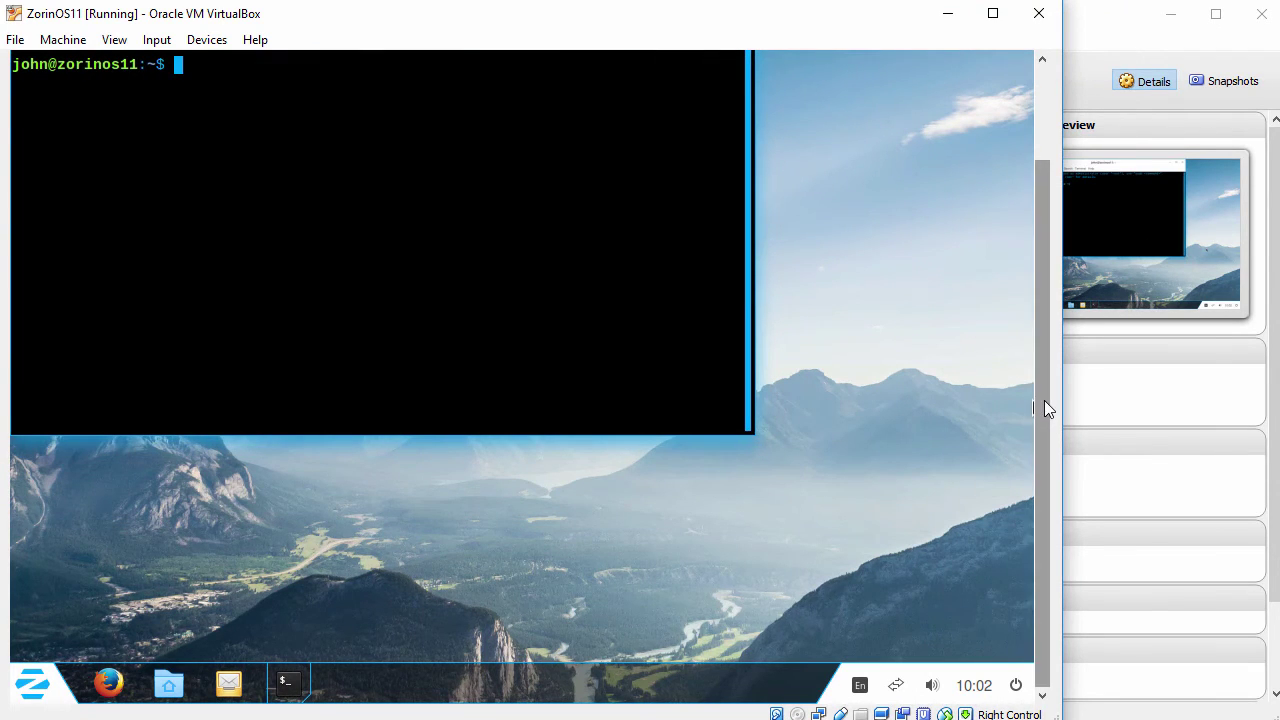
left_click_drag(1044, 400, 1041, 272)
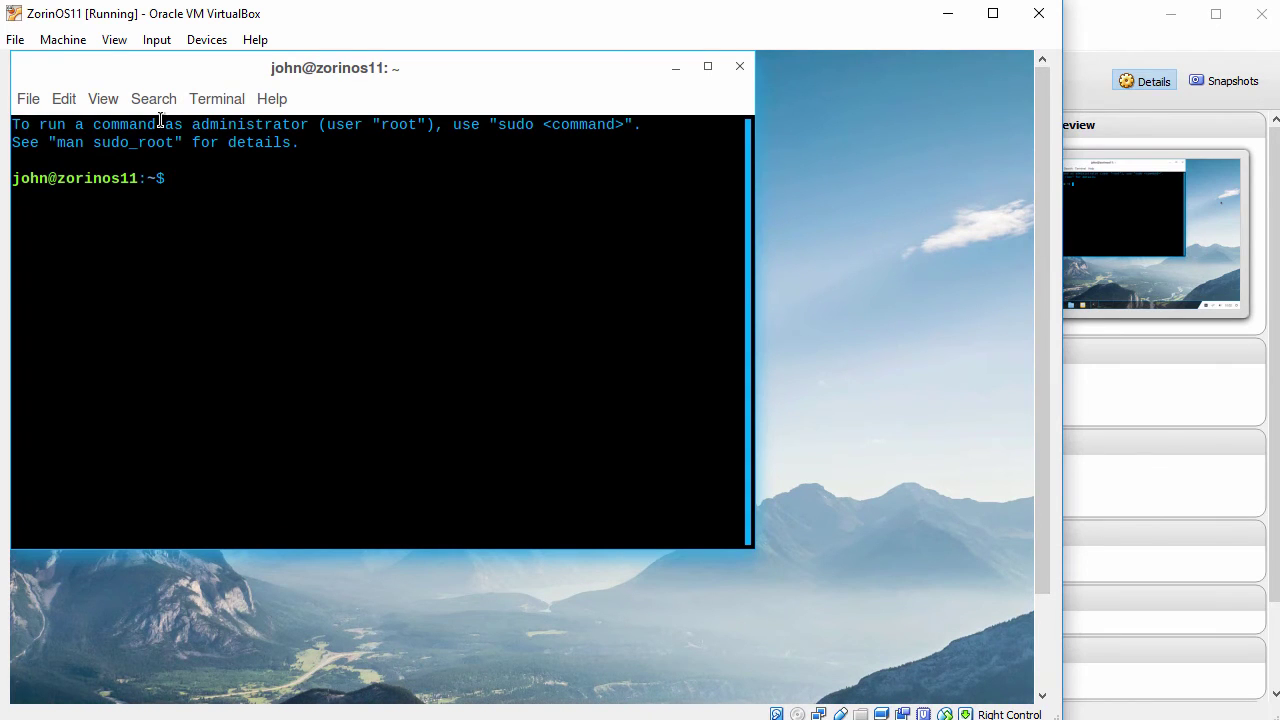
left_click(101, 102)
left_click(167, 218)
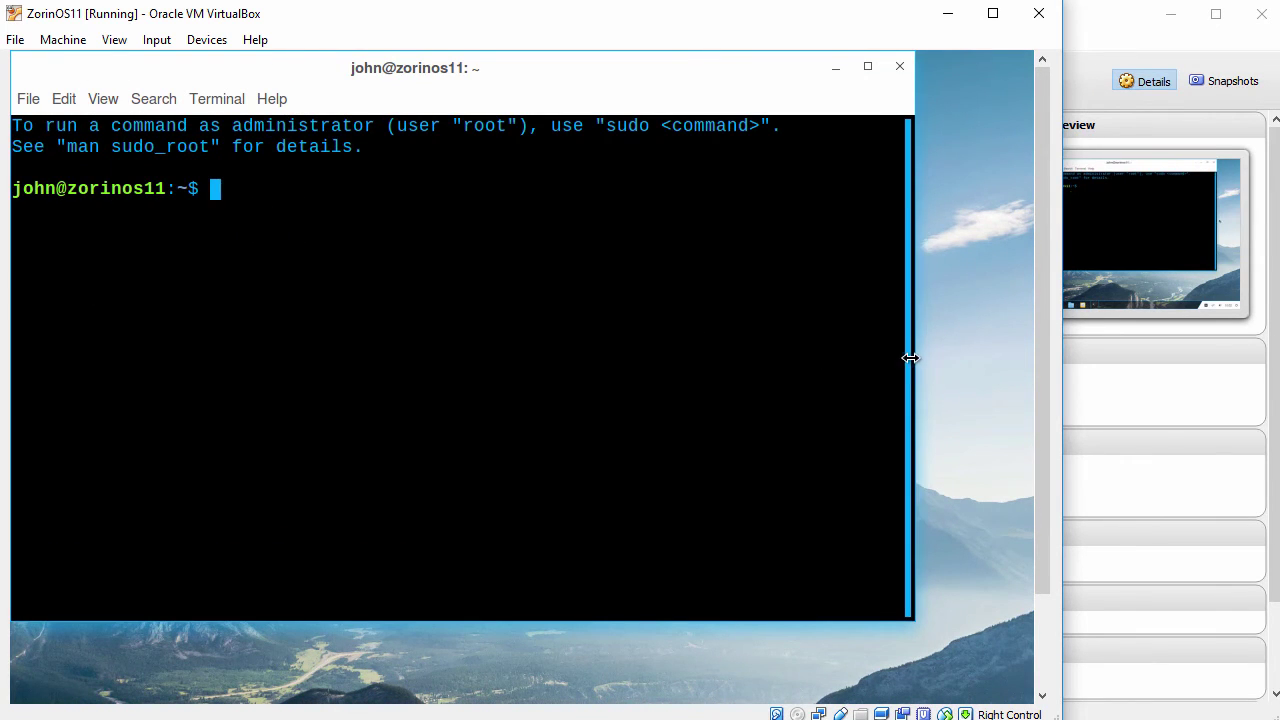
left_click_drag(910, 357, 1002, 357)
Step: Run sudo apt-get update, then clear the terminal
type("su")
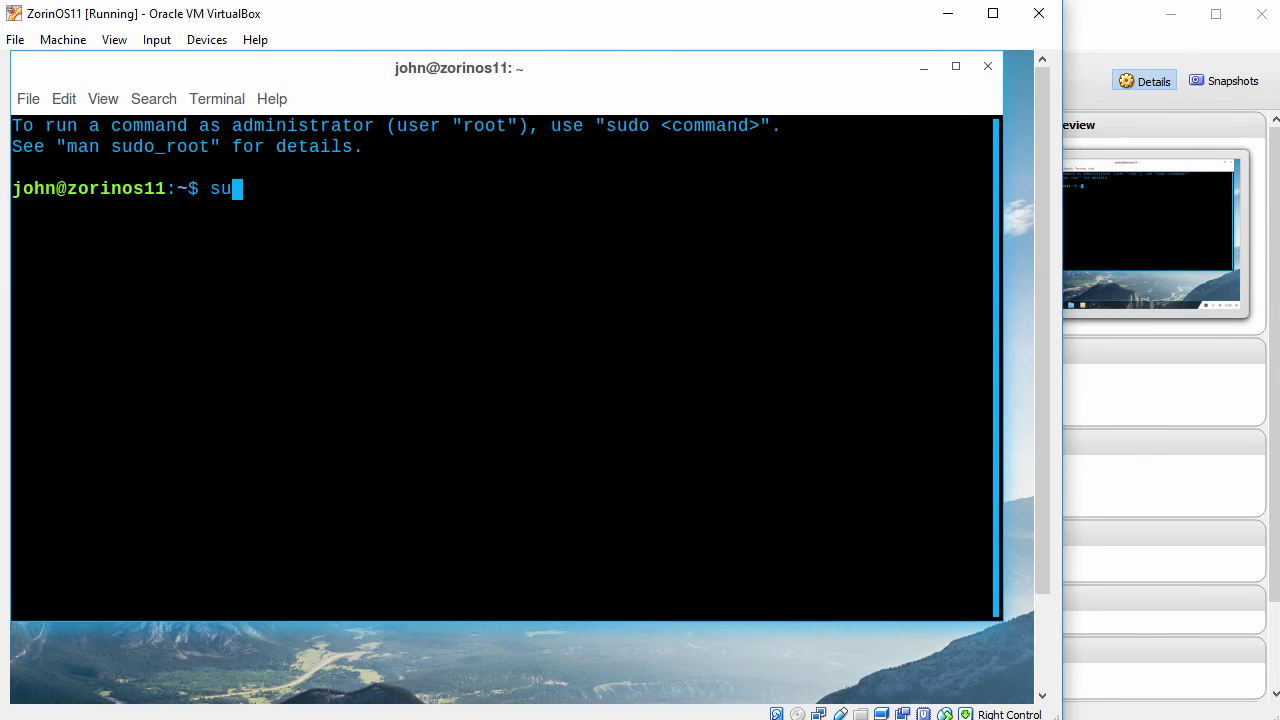
type("do apt-get u")
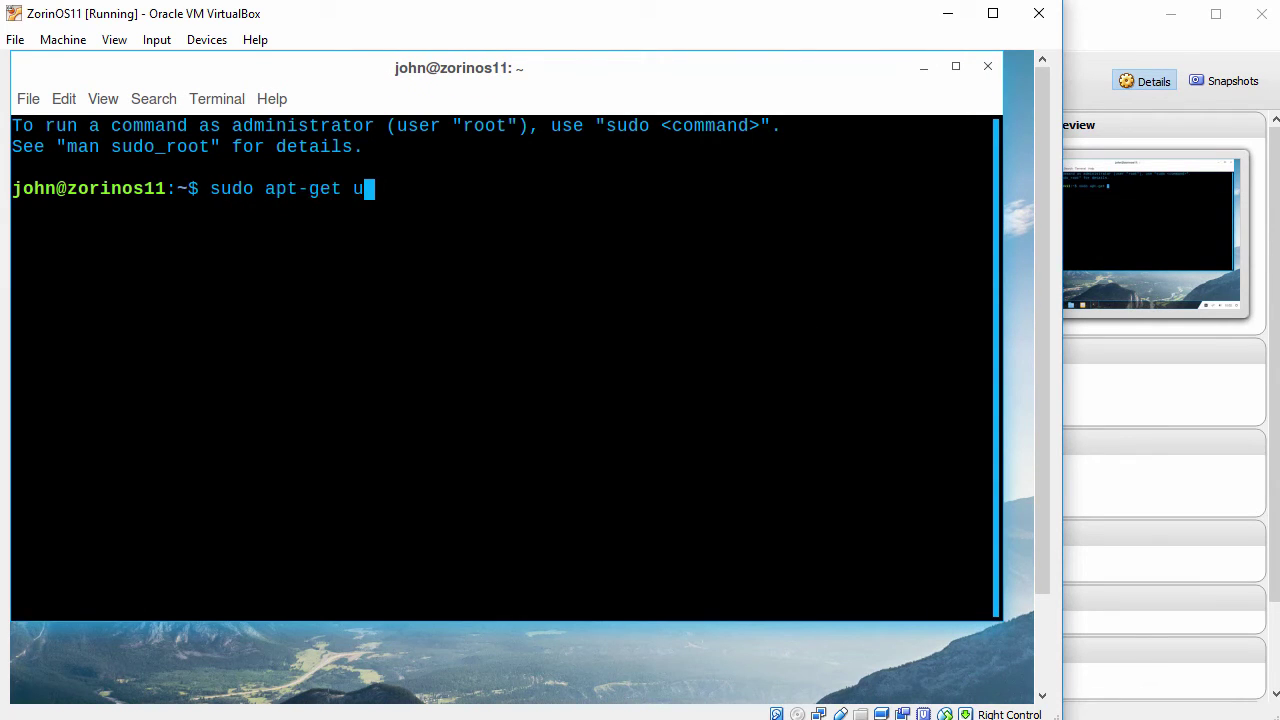
type("pdate")
key("Return")
key("Return")
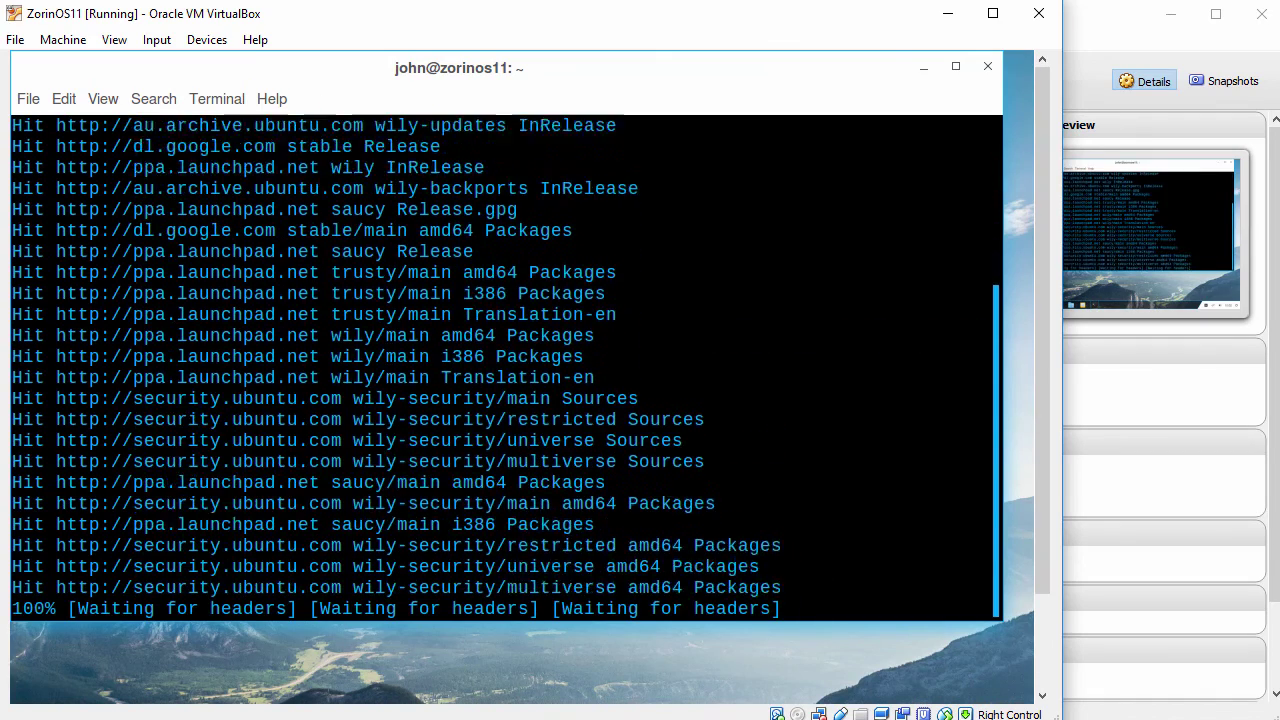
type("c")
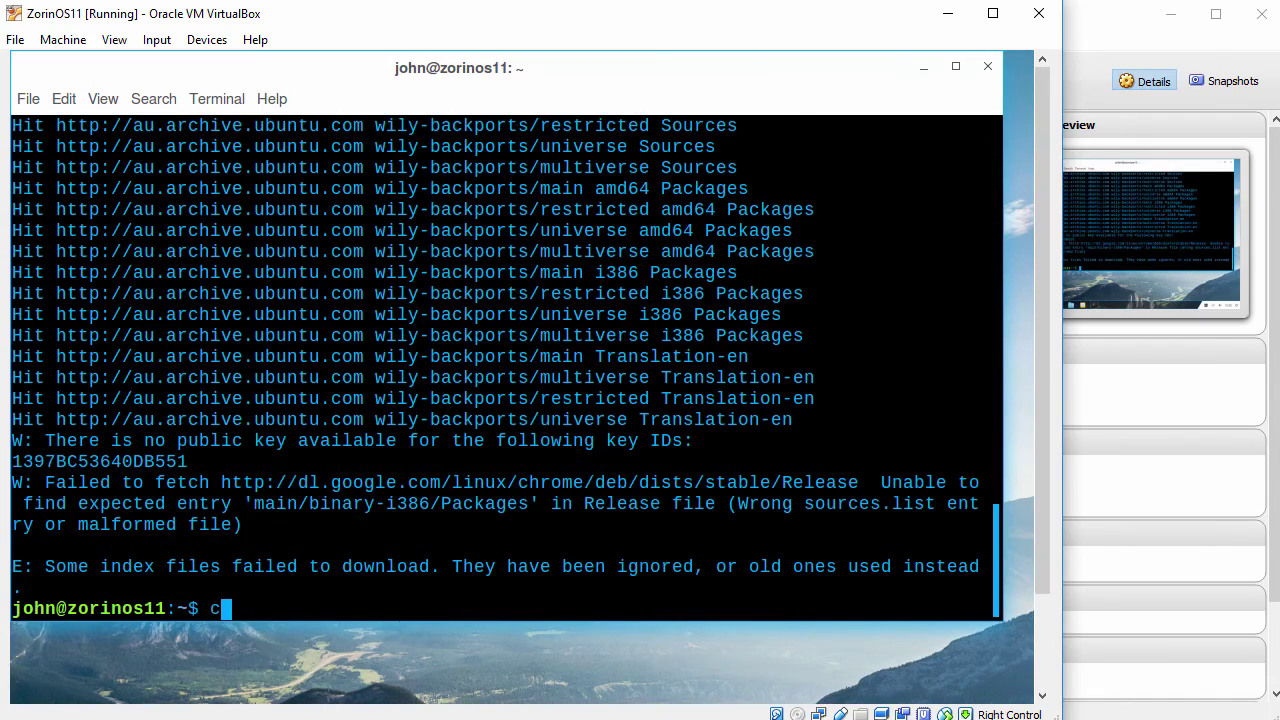
type("lear")
key("Return")
key("Return")
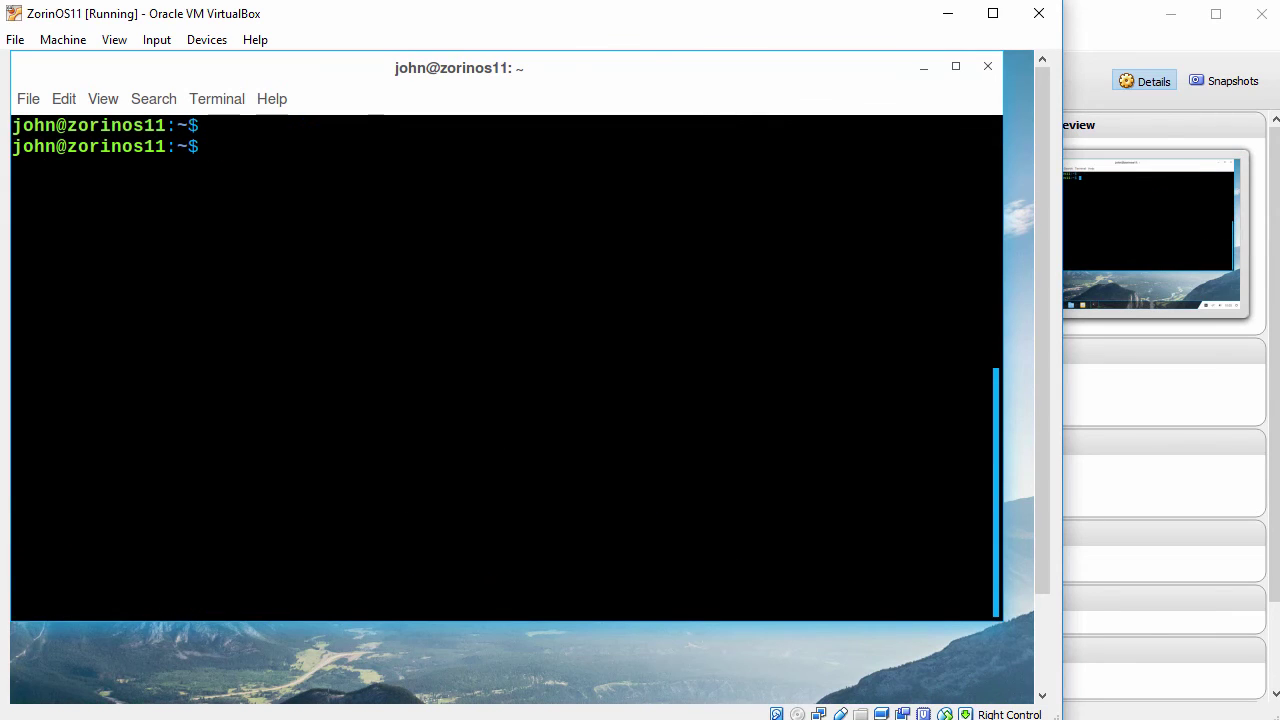
Step: Install virtualbox-guest-dkms with its utils and x11 packages, then run sudo reboot
type("sudo apt-get i")
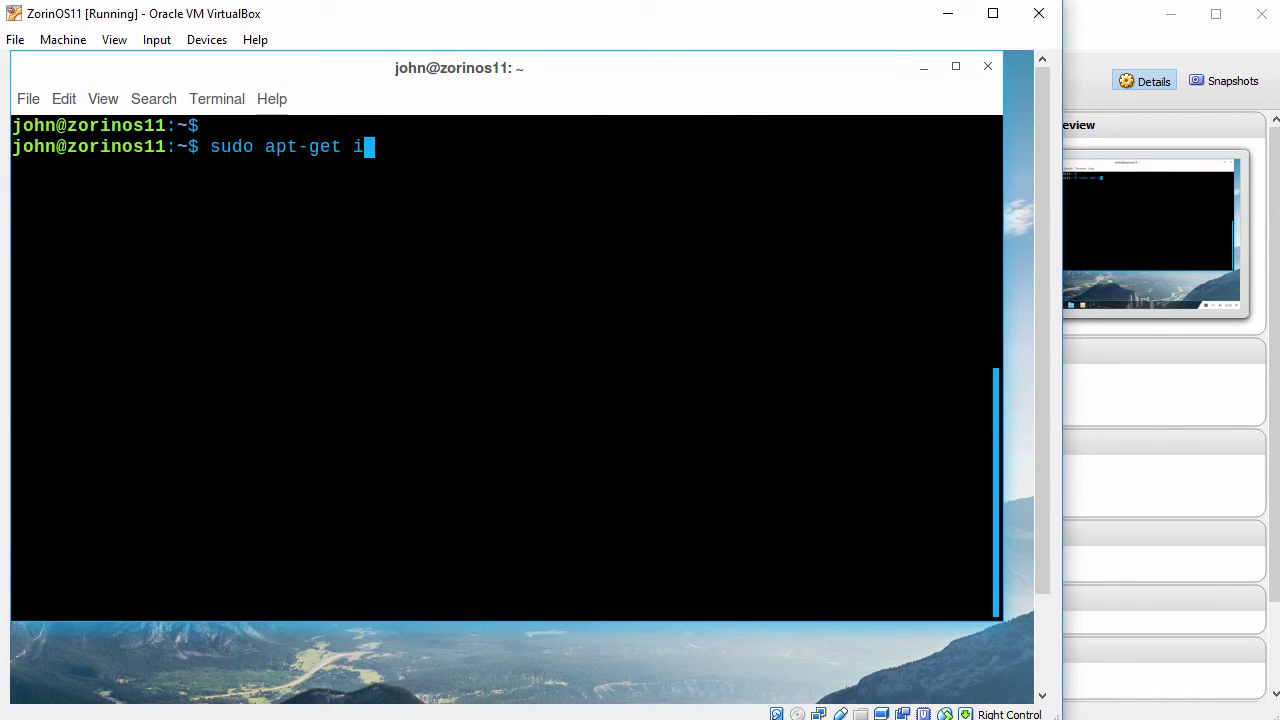
type("nstall virtualbox-guest-dkms")
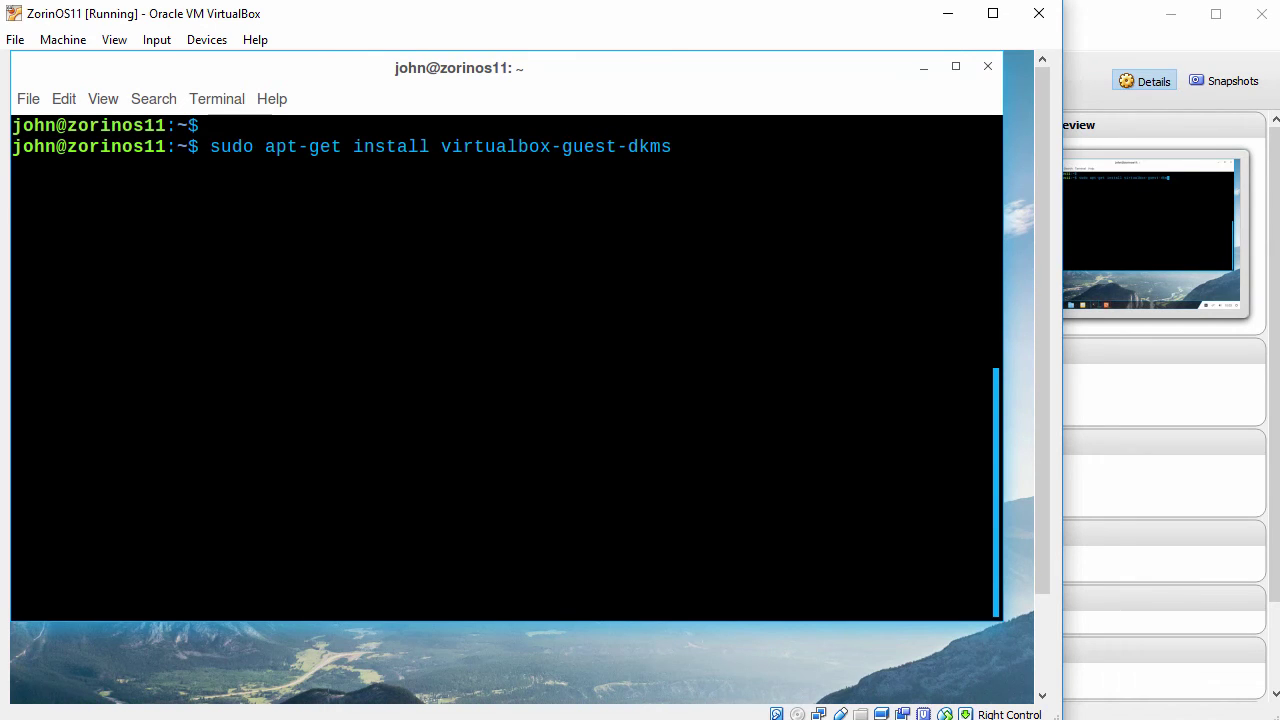
key("Return")
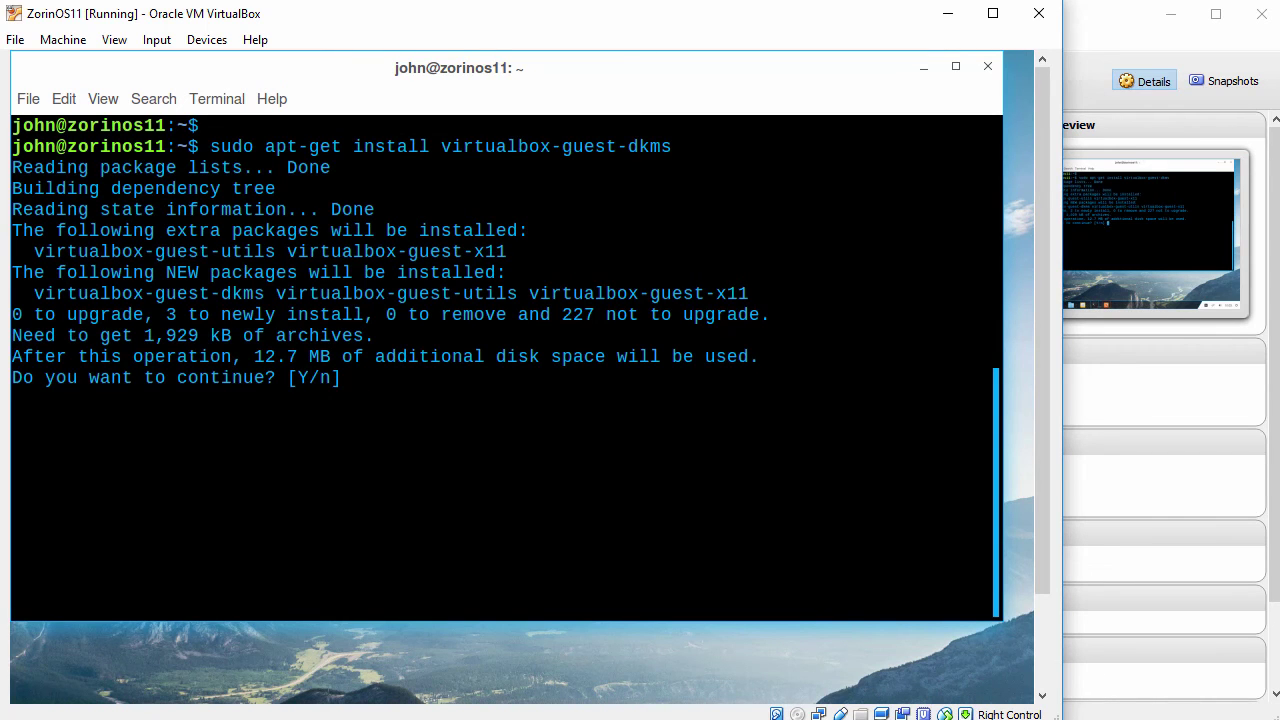
key("Return")
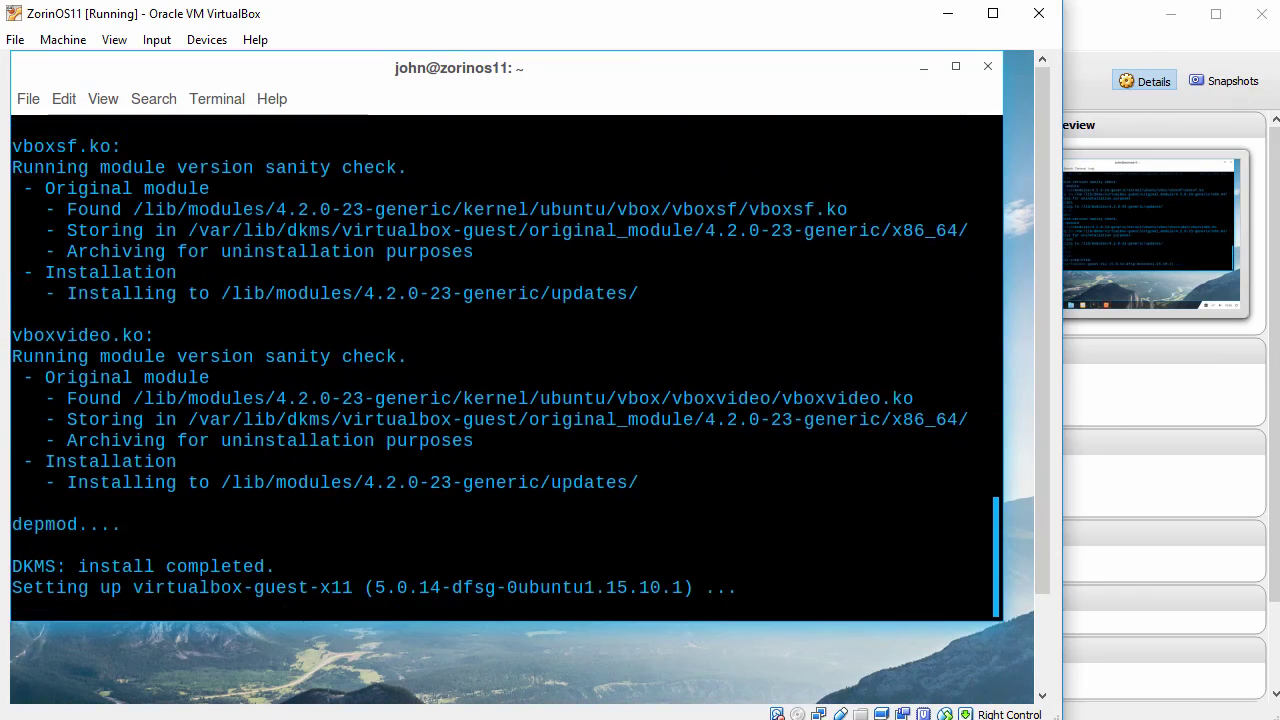
key("Return")
key("Return")
type("sudo reboot")
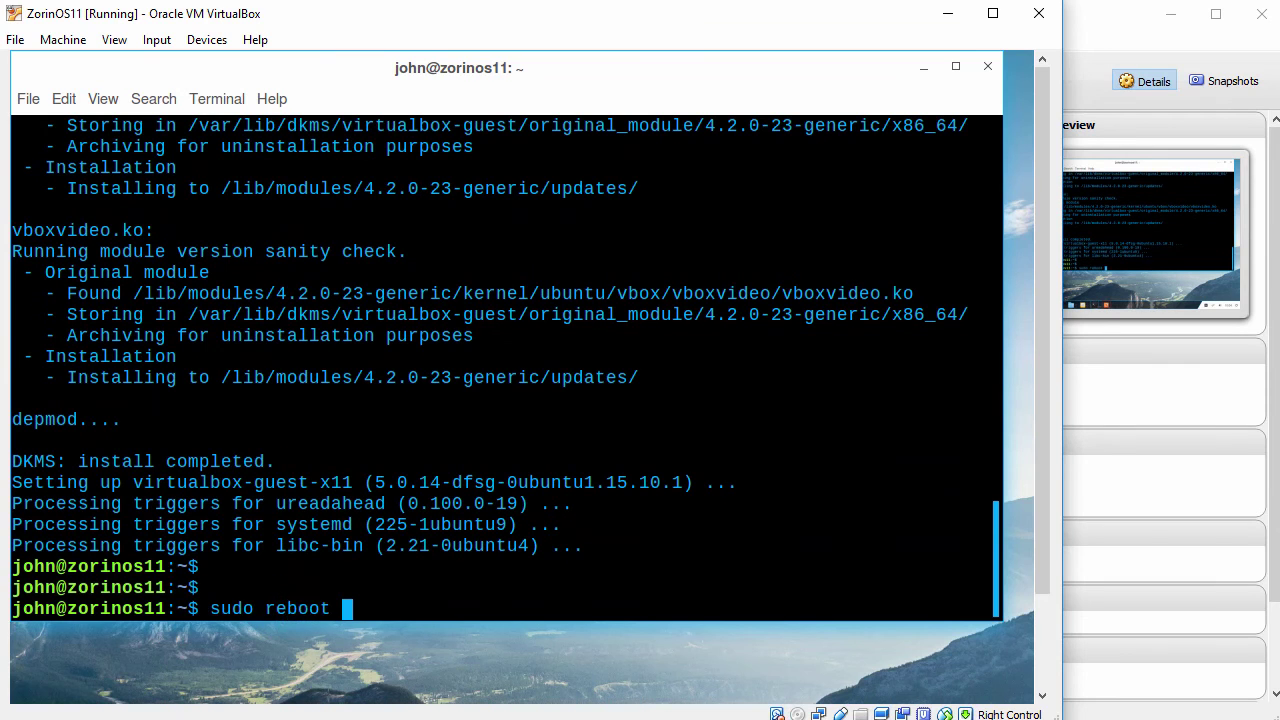
key("Return")
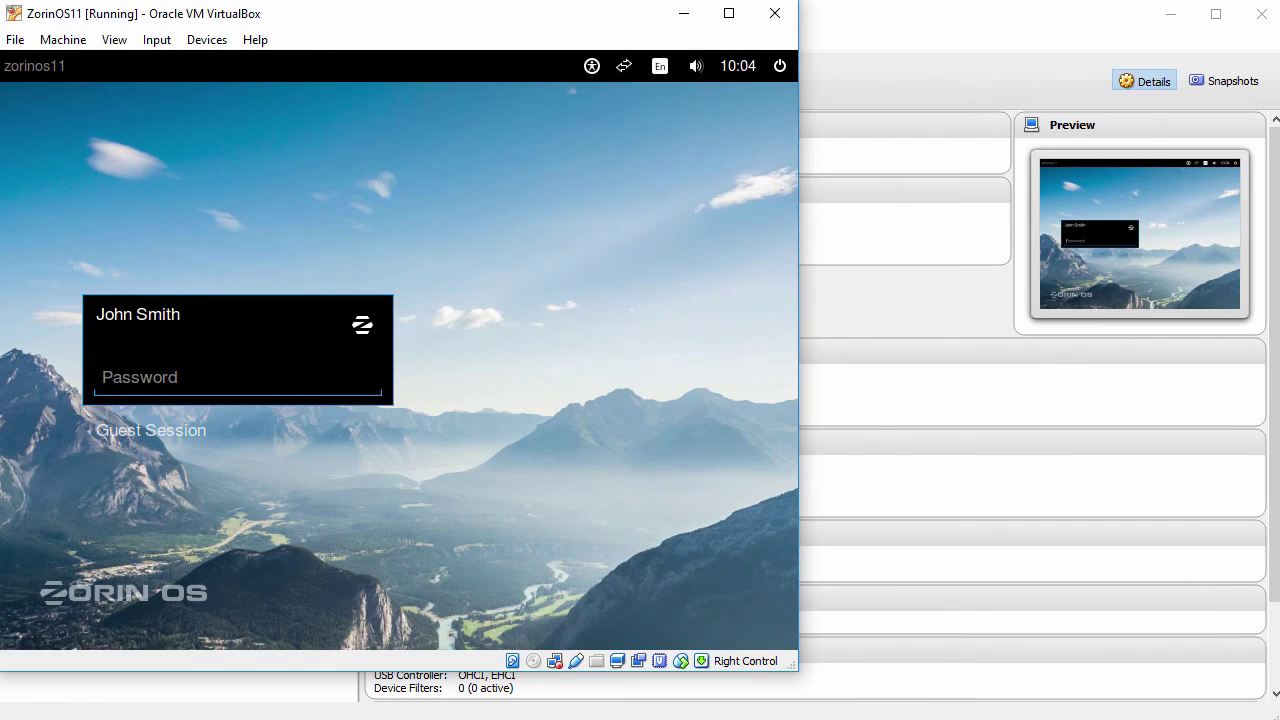
Step: Log back in and drag the VM window larger so the Zorin desktop fills it
type("p")
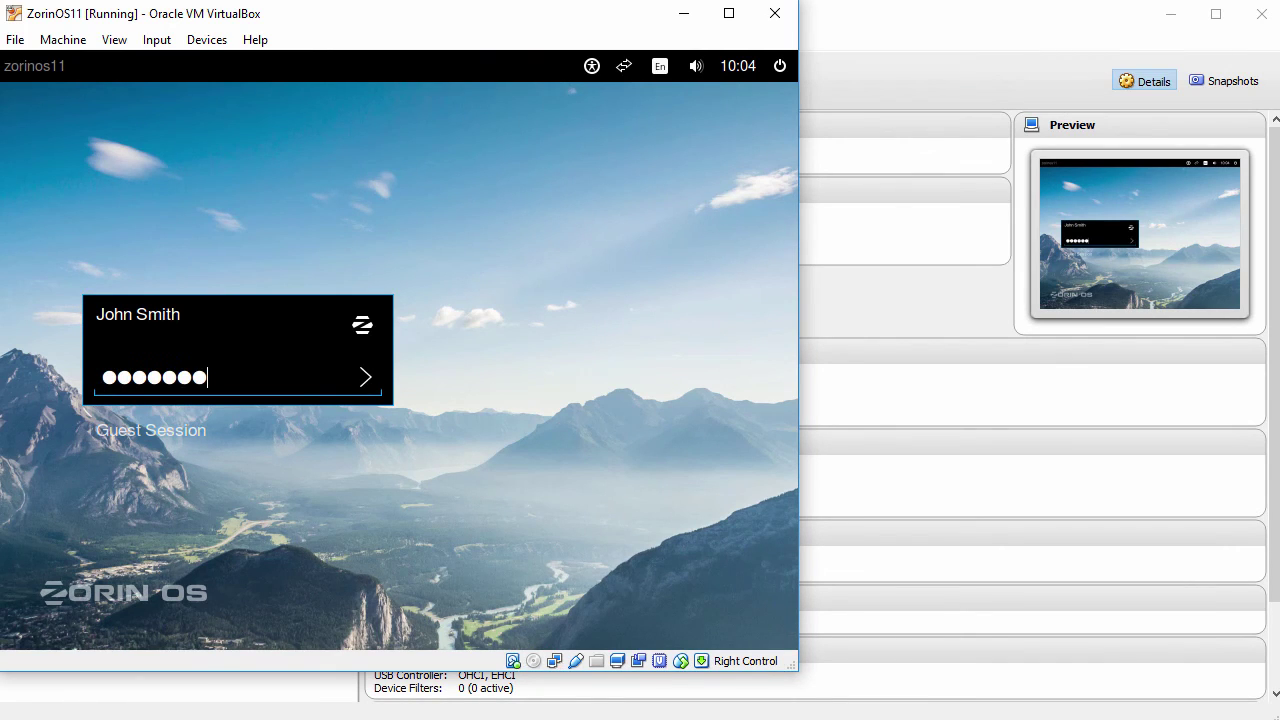
key("Return")
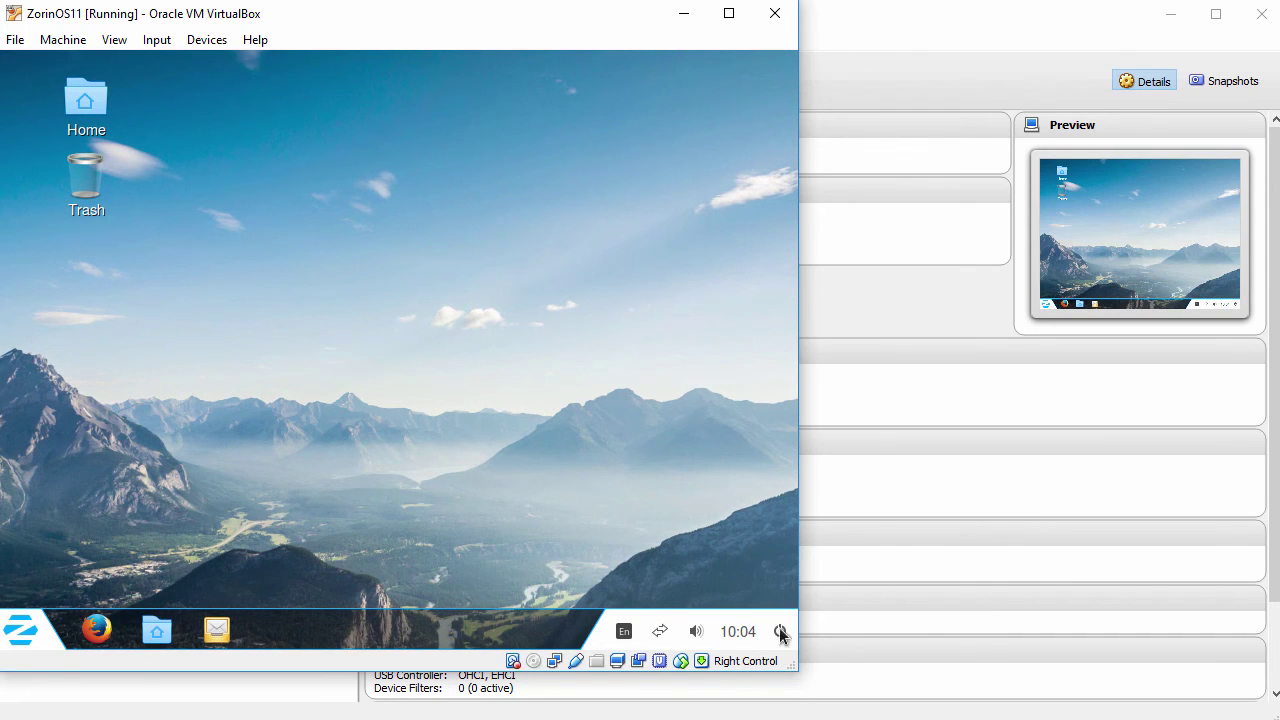
left_click_drag(794, 666, 1278, 712)
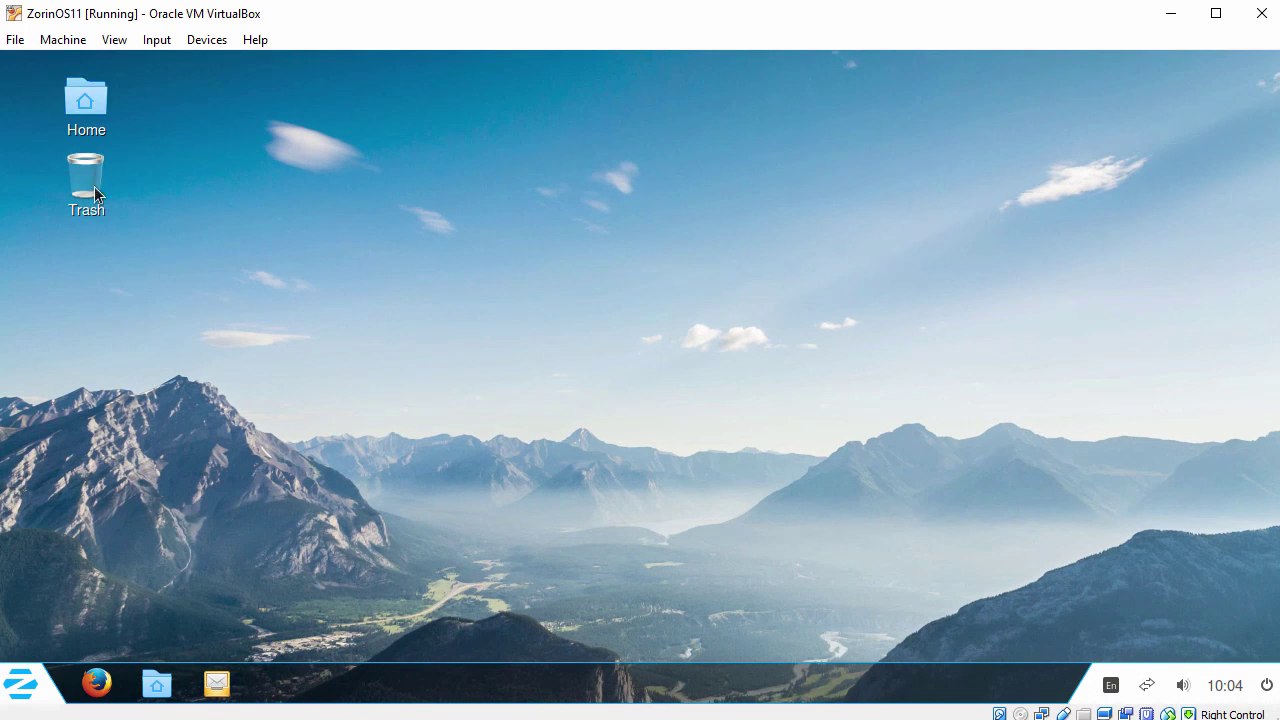
left_click(20, 684)
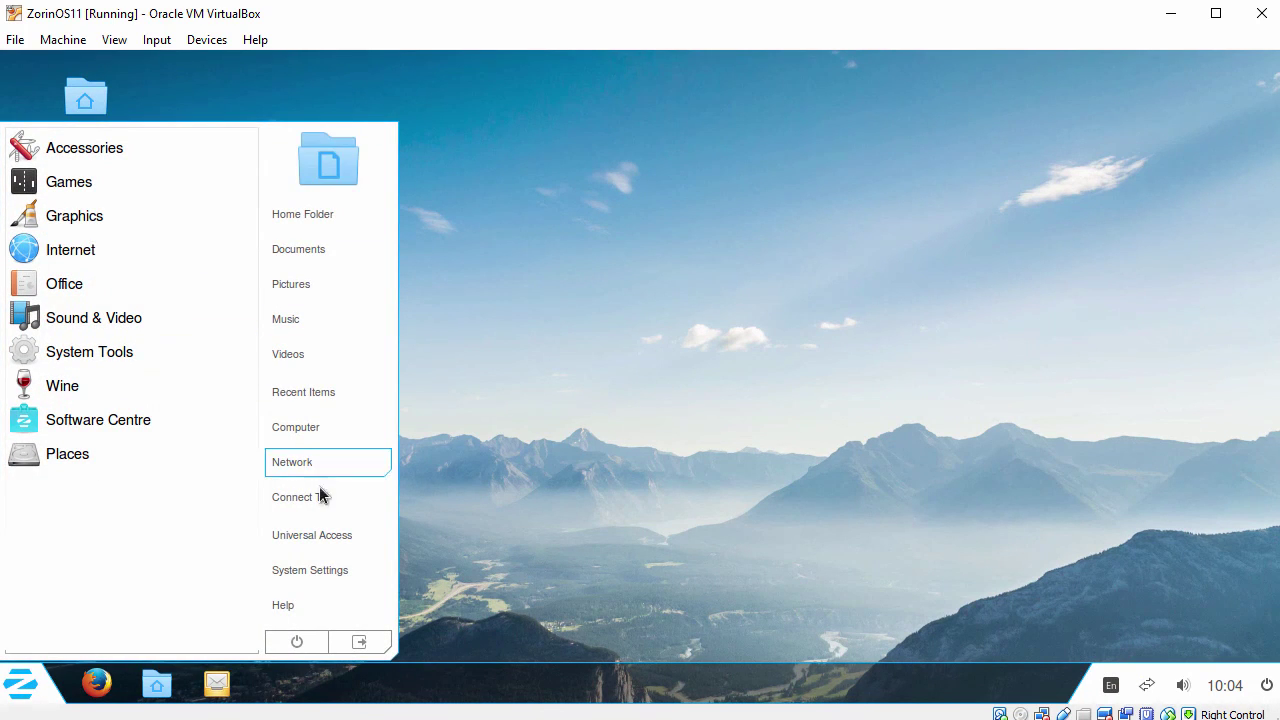
left_click(648, 367)
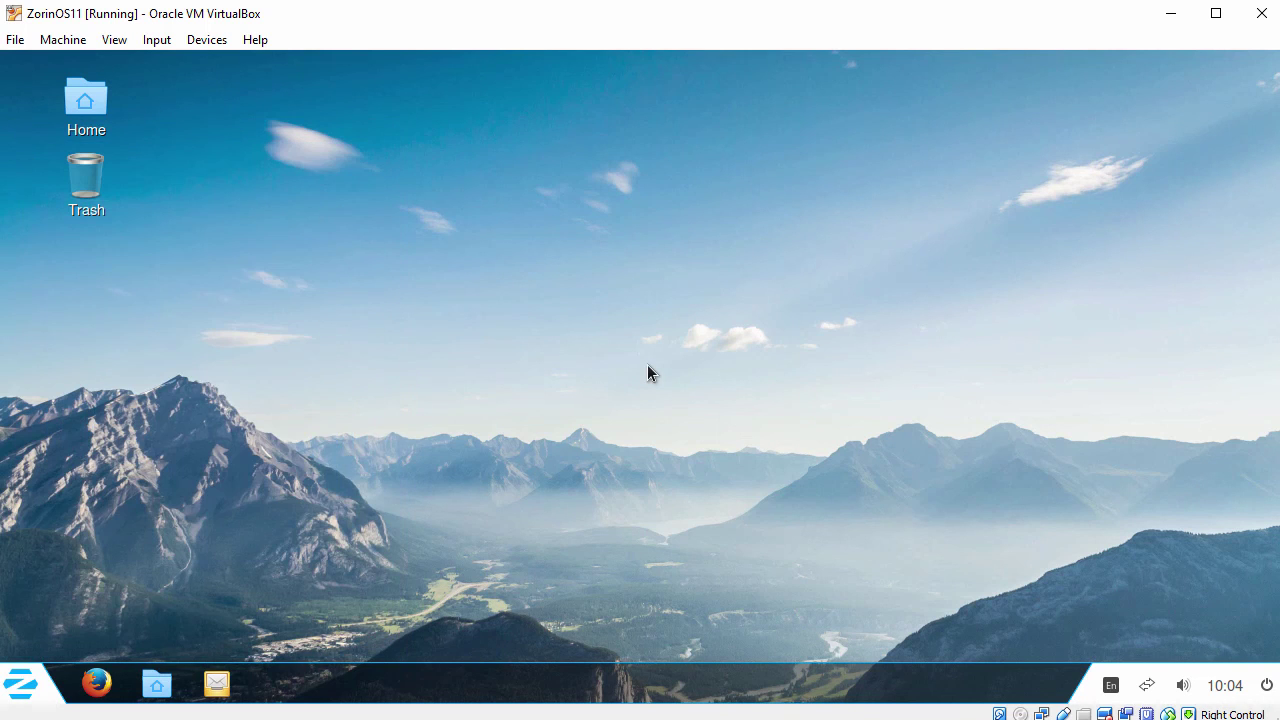